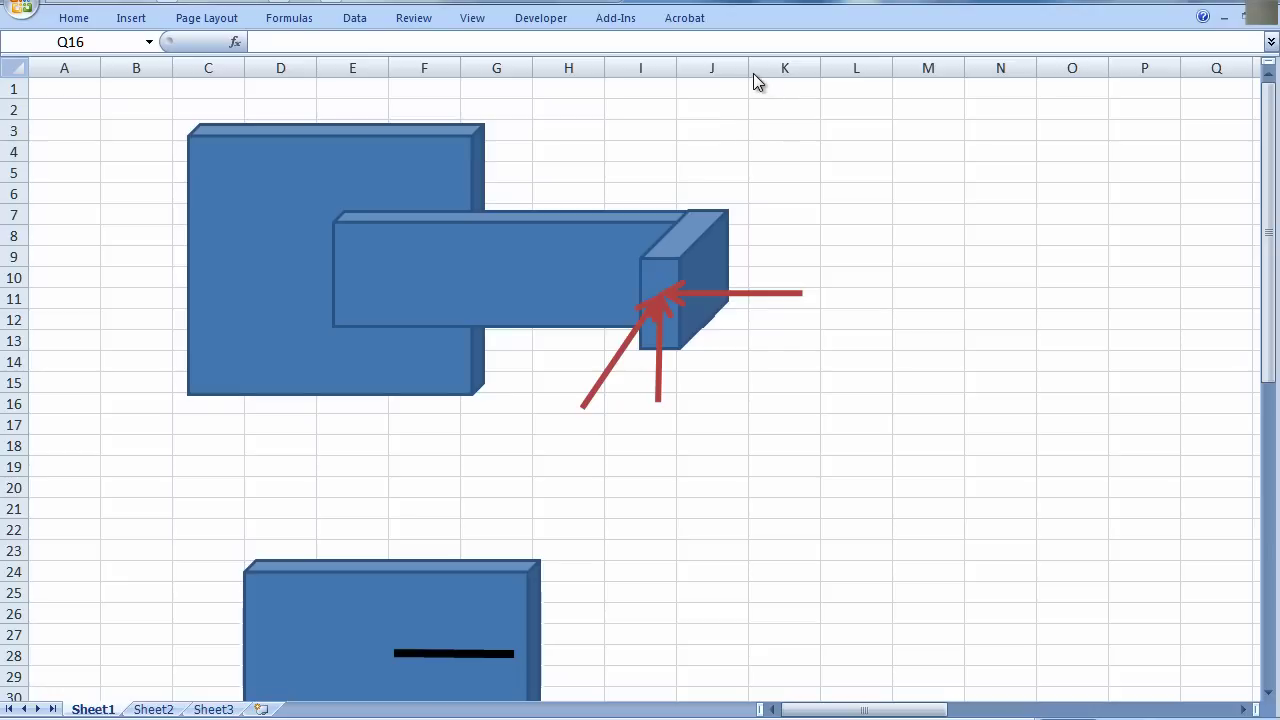
- Handwrite 'How to design welds: 1) What are the forces and moments on welds' near J2 and circle it
left_click(616, 5)
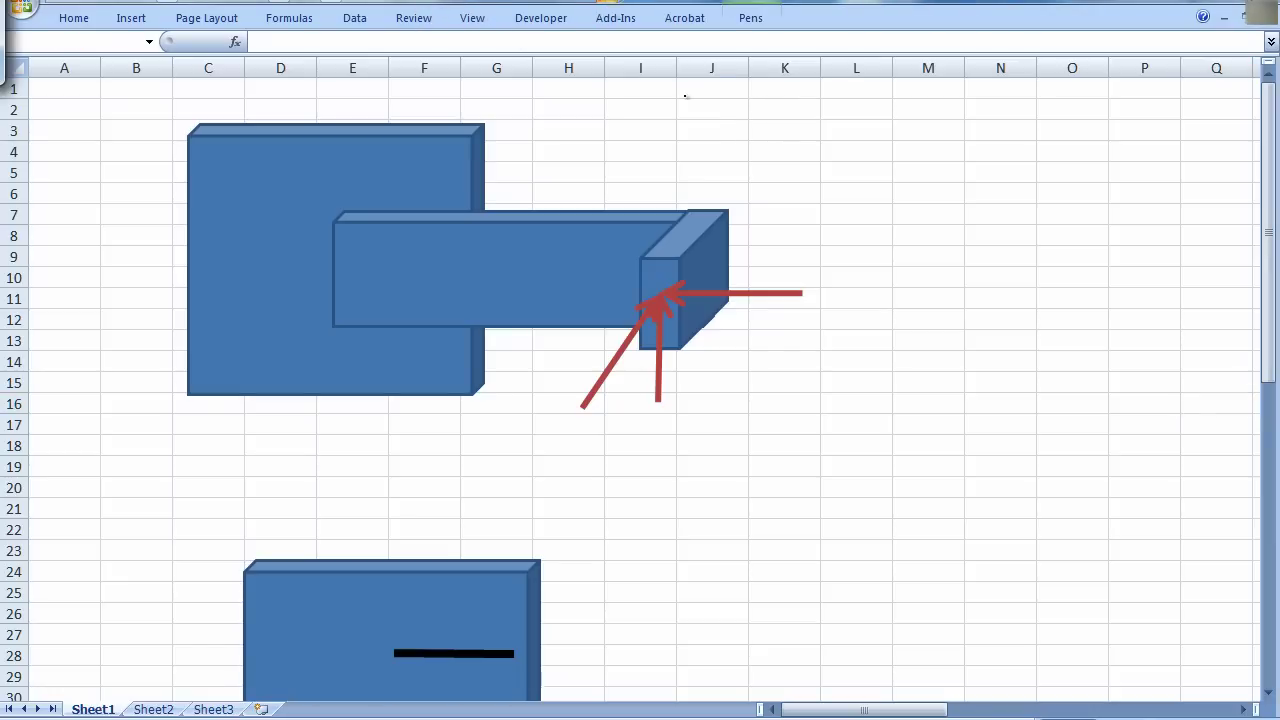
mouse_move(695, 103)
left_mouse_down()
mouse_move(853, 114)
mouse_move(1004, 104)
left_mouse_up()
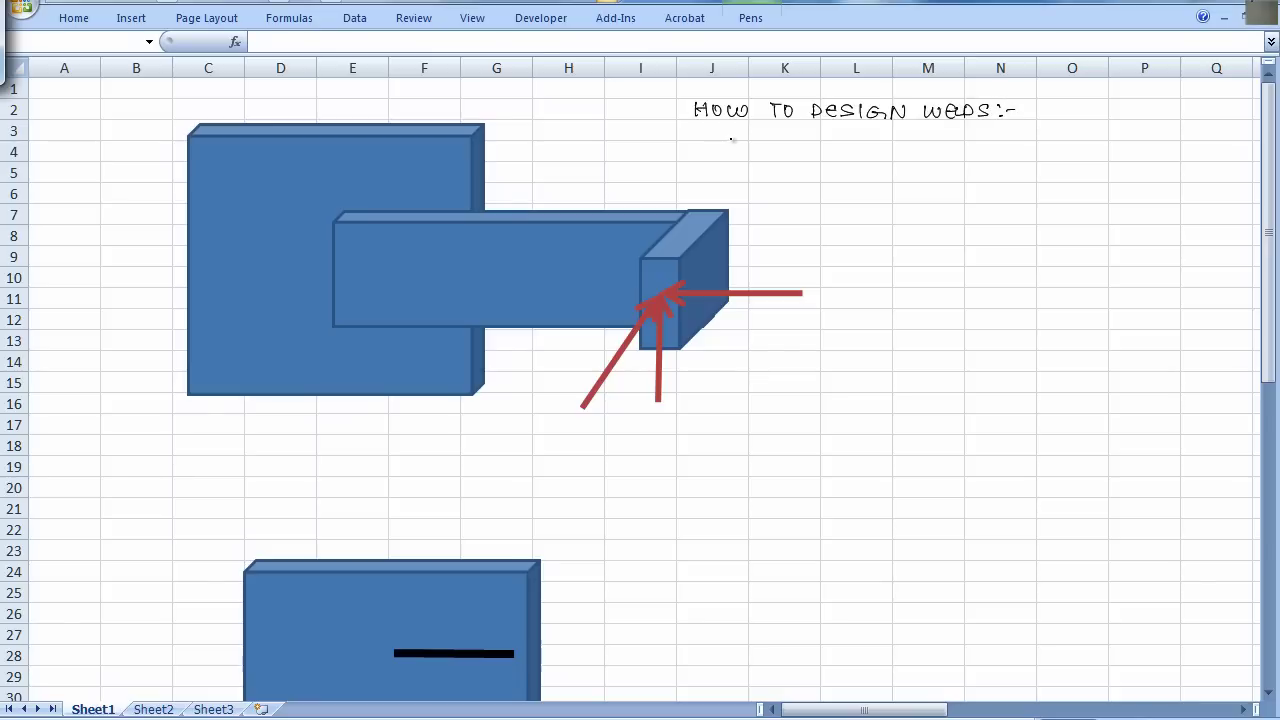
mouse_move(719, 127)
left_mouse_down()
mouse_move(719, 142)
mouse_move(1102, 134)
left_mouse_up()
left_click(748, 139)
mouse_move(980, 165)
left_mouse_down()
mouse_move(1232, 155)
mouse_move(1172, 101)
mouse_move(786, 79)
mouse_move(657, 110)
mouse_move(729, 155)
mouse_move(883, 181)
mouse_move(1097, 189)
mouse_move(1224, 154)
left_mouse_up()
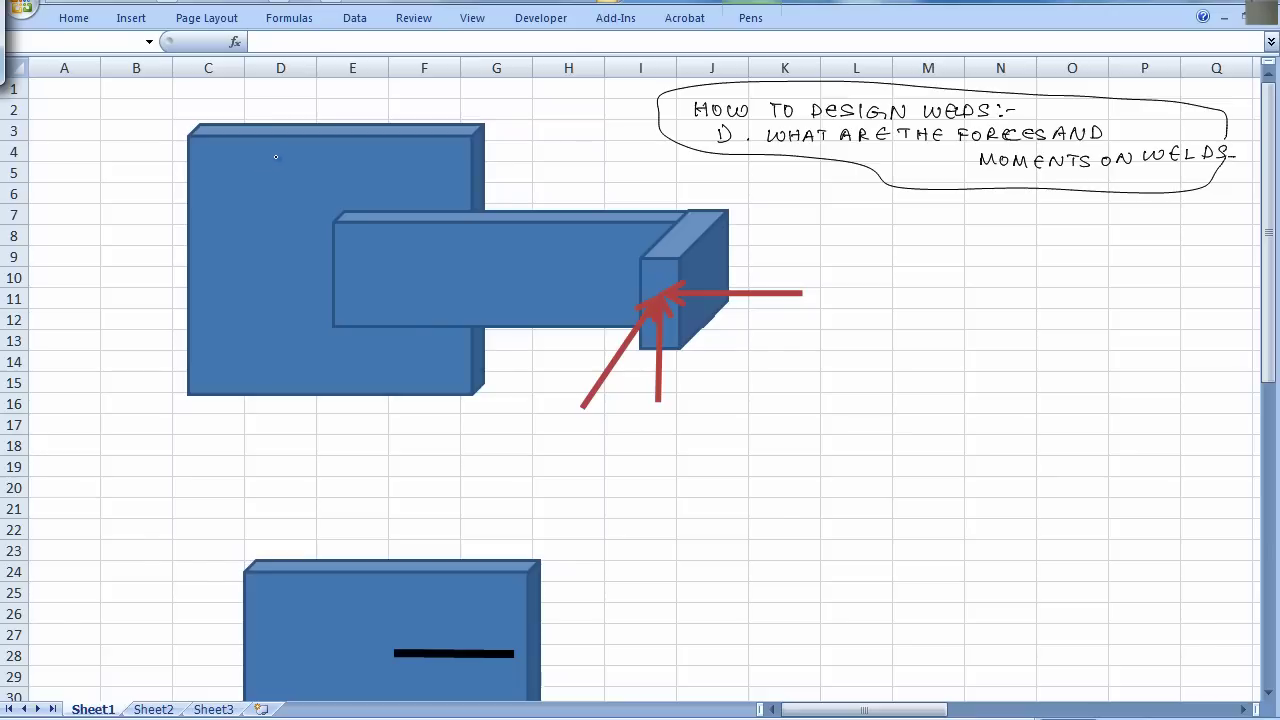
- Ink tick marks and weld hatching on the beam's top and bottom edges, and label the horizontal force 100lb
left_click_drag(277, 154, 315, 129)
left_click_drag(586, 243, 646, 209)
left_click_drag(367, 212, 450, 207)
left_click_drag(357, 331, 437, 329)
left_click_drag(355, 332, 444, 330)
mouse_move(388, 204)
left_mouse_down()
mouse_move(450, 205)
mouse_move(375, 210)
mouse_move(452, 210)
mouse_move(425, 217)
left_mouse_up()
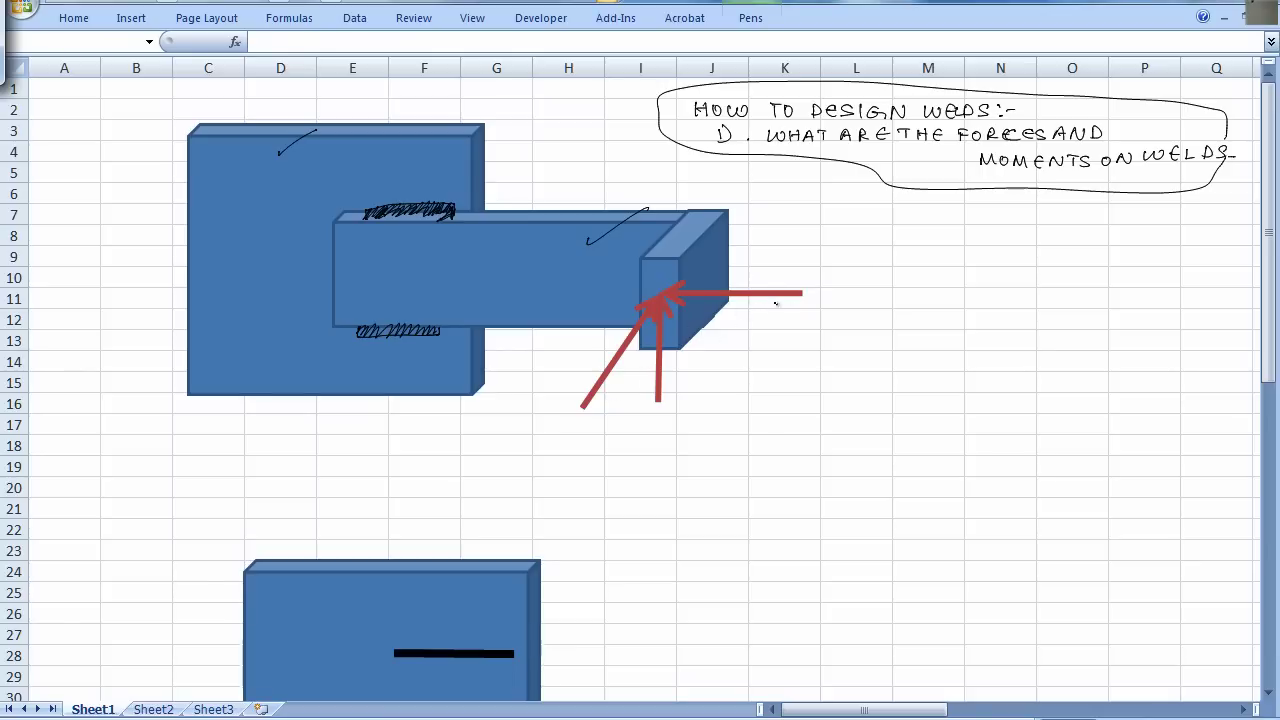
left_click_drag(776, 303, 777, 318)
left_click_drag(787, 305, 828, 314)
- Stop inking and pin the ribbon open on the Insert tab
left_click(401, 5)
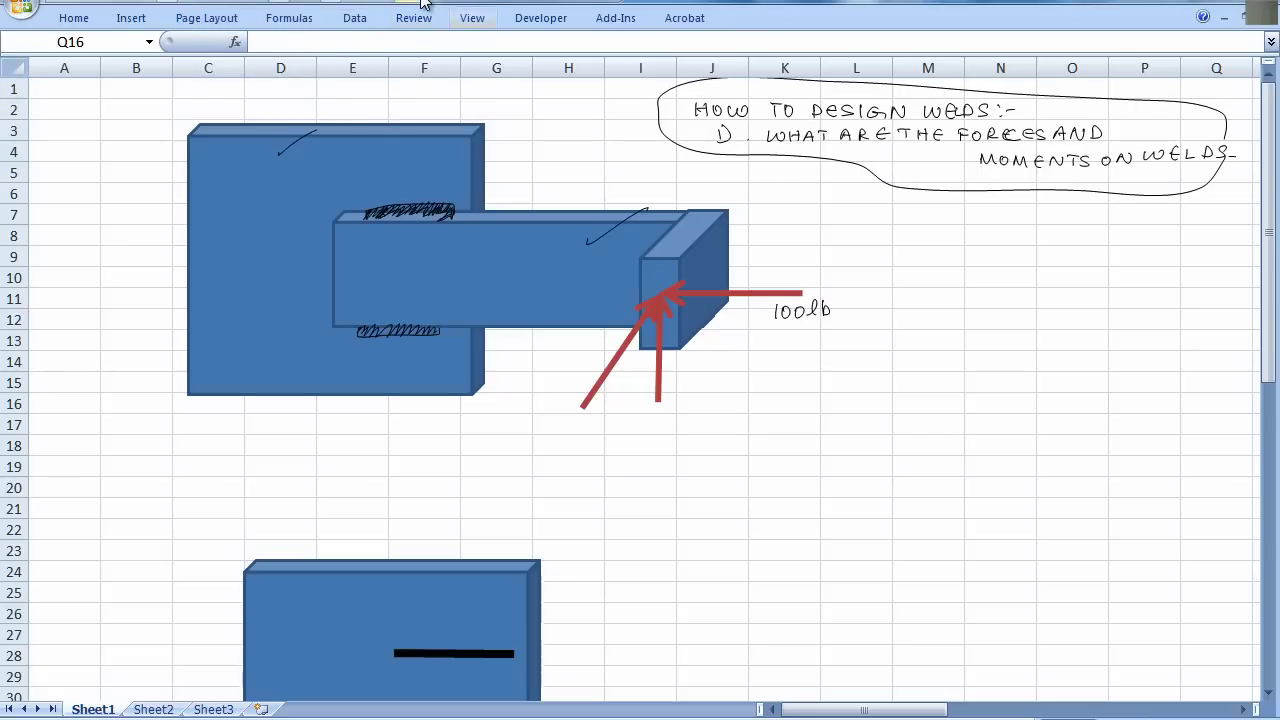
left_click(66, 20)
double_click(66, 20)
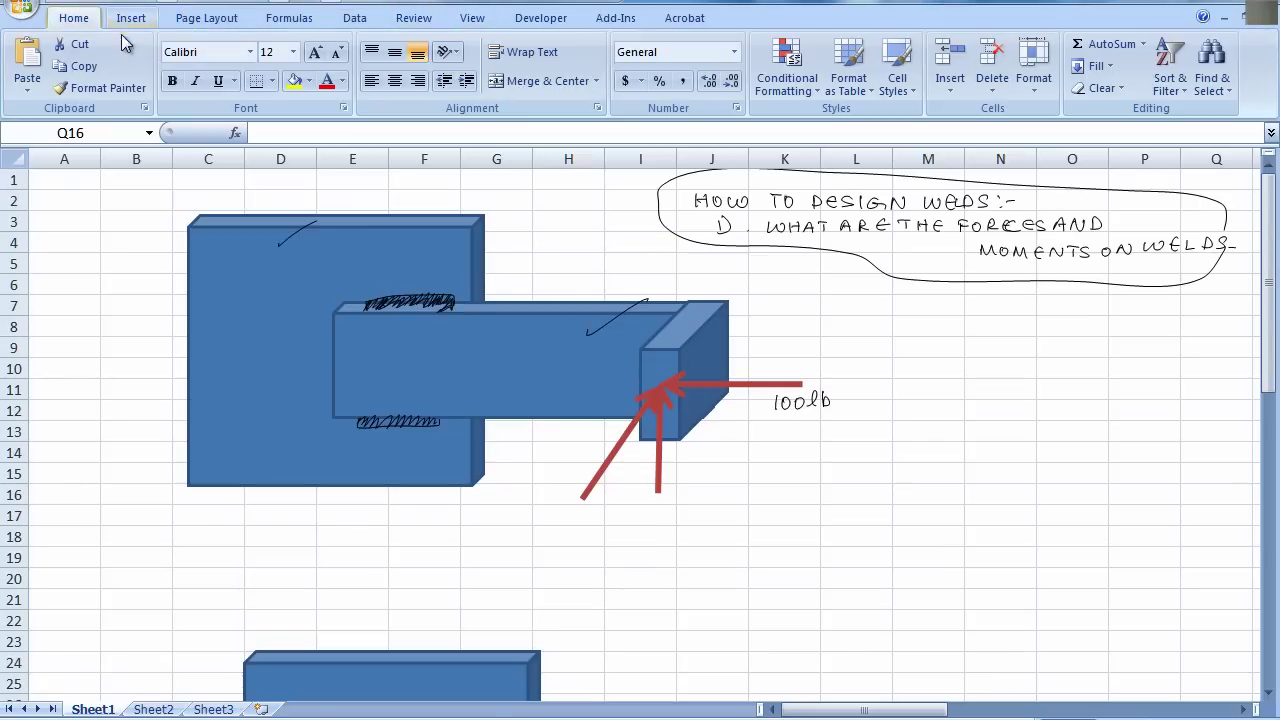
left_click(132, 20)
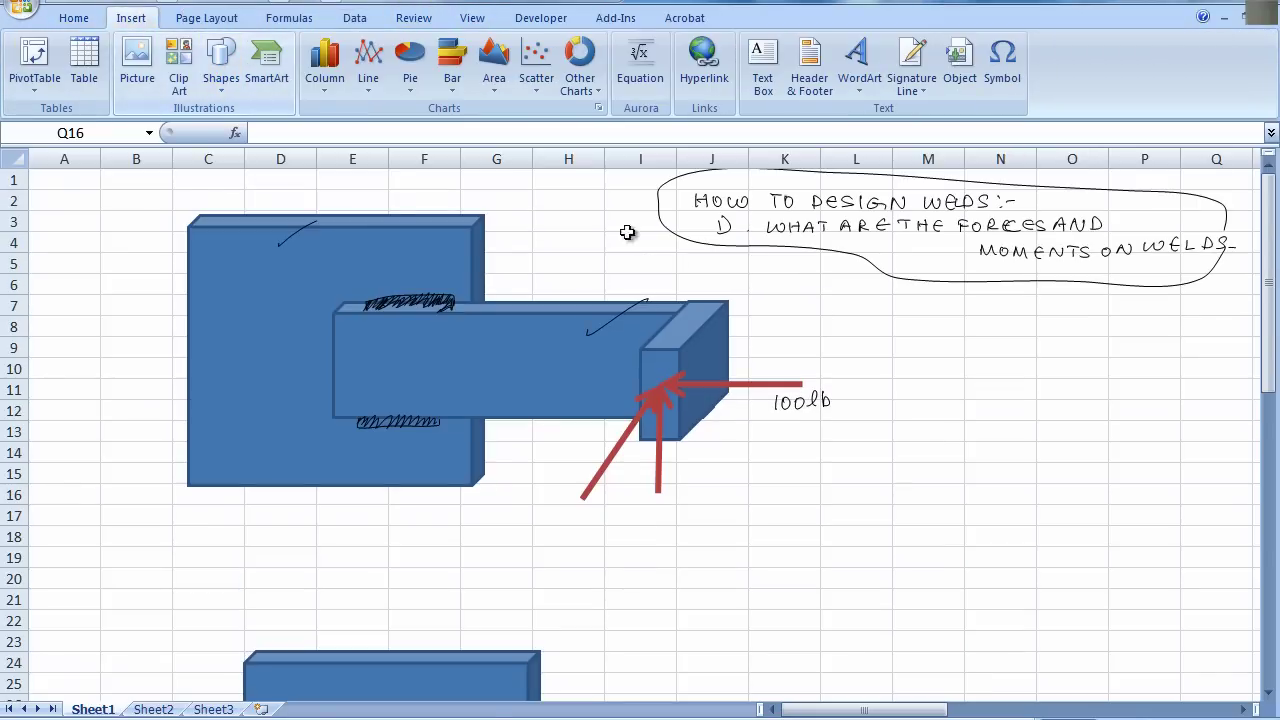
- Reverse the horizontal red arrow to point away from the beam end and label the vertical force 40lb
left_click(766, 386)
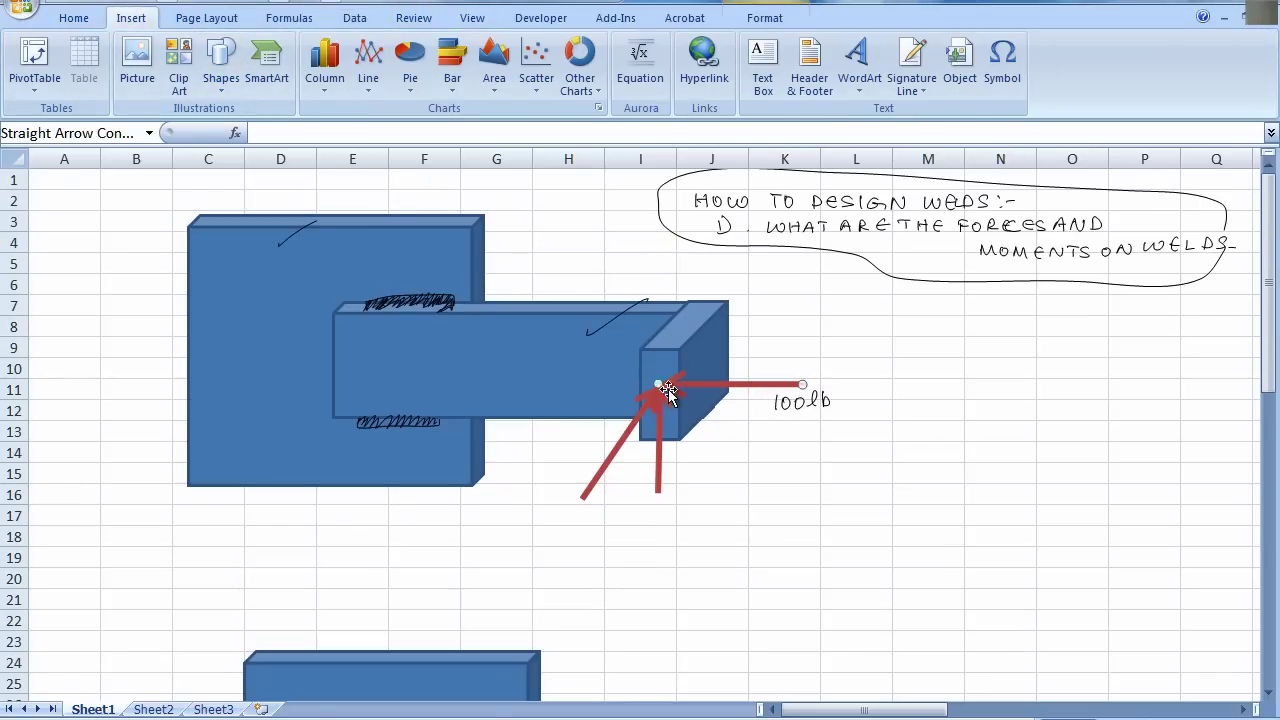
left_click_drag(803, 384, 722, 388)
left_click(790, 366)
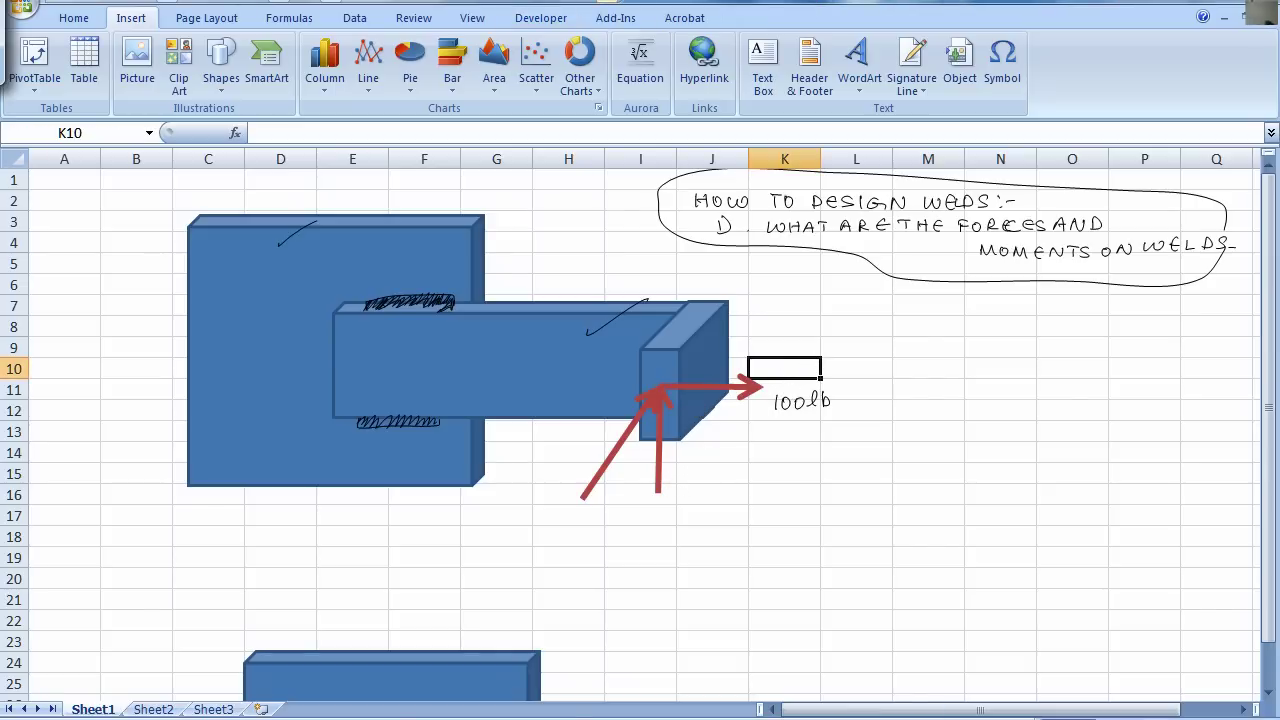
left_click_drag(688, 479, 693, 492)
mouse_move(704, 479)
left_mouse_down()
mouse_move(704, 490)
mouse_move(736, 489)
left_mouse_up()
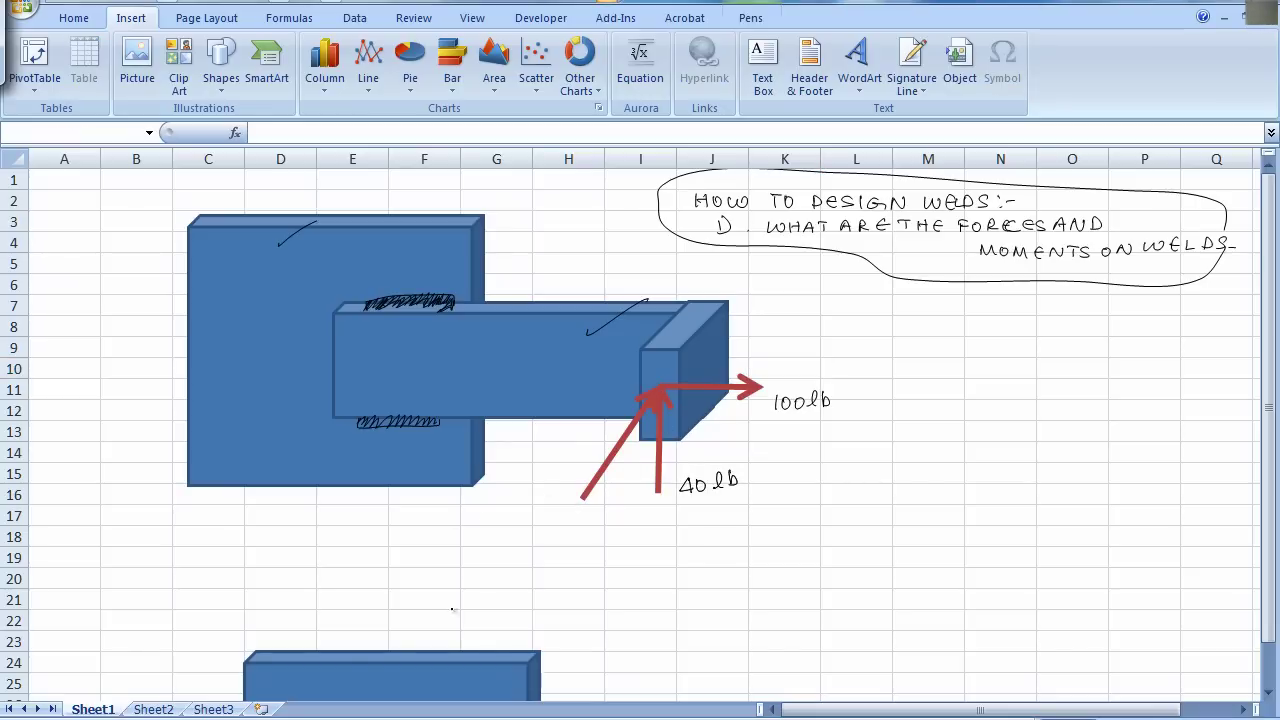
- Shorten the diagonal red arrow's tail, then collapse the ribbon
key("Escape")
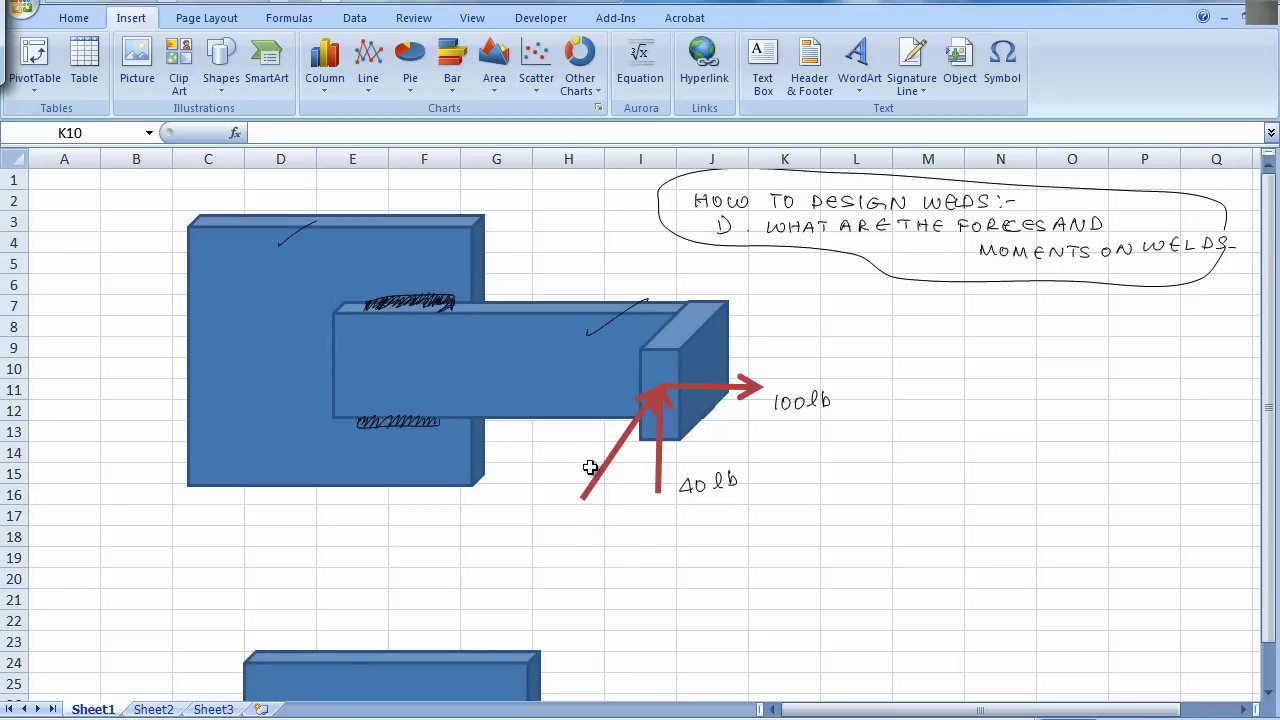
left_click(598, 480)
left_click_drag(581, 497, 566, 474)
left_click(656, 544)
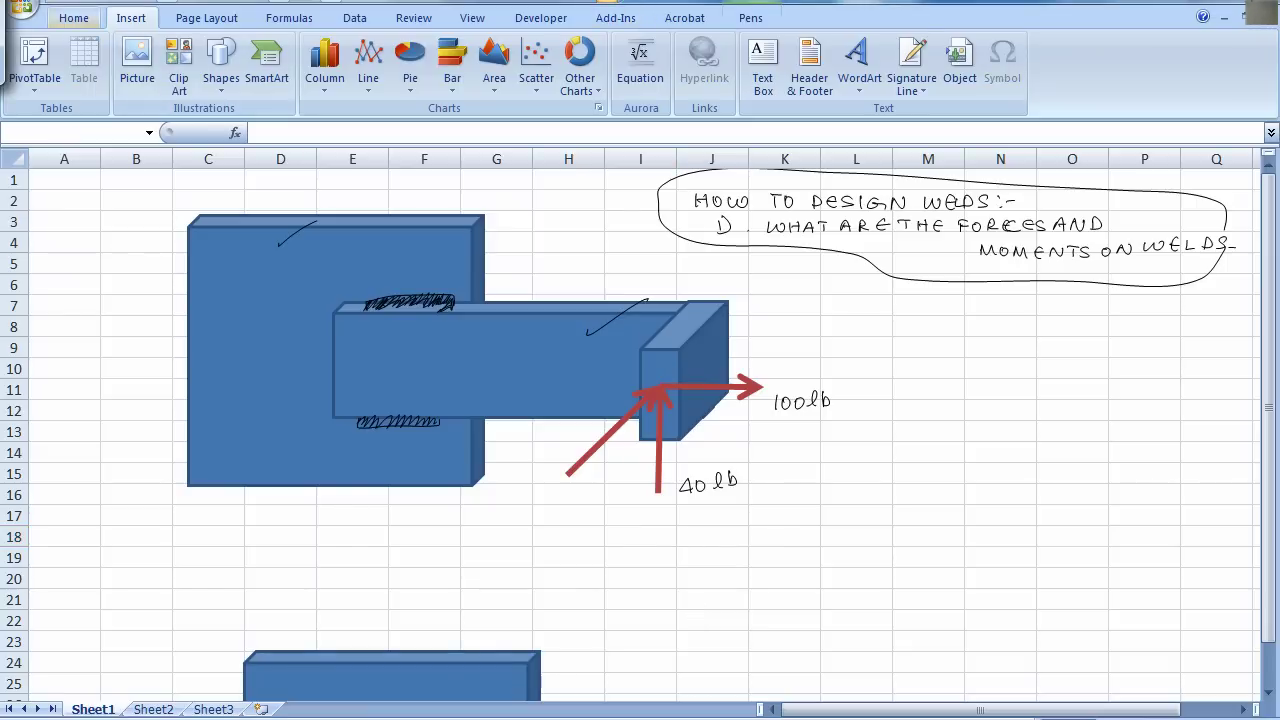
key("ctrl+F1")
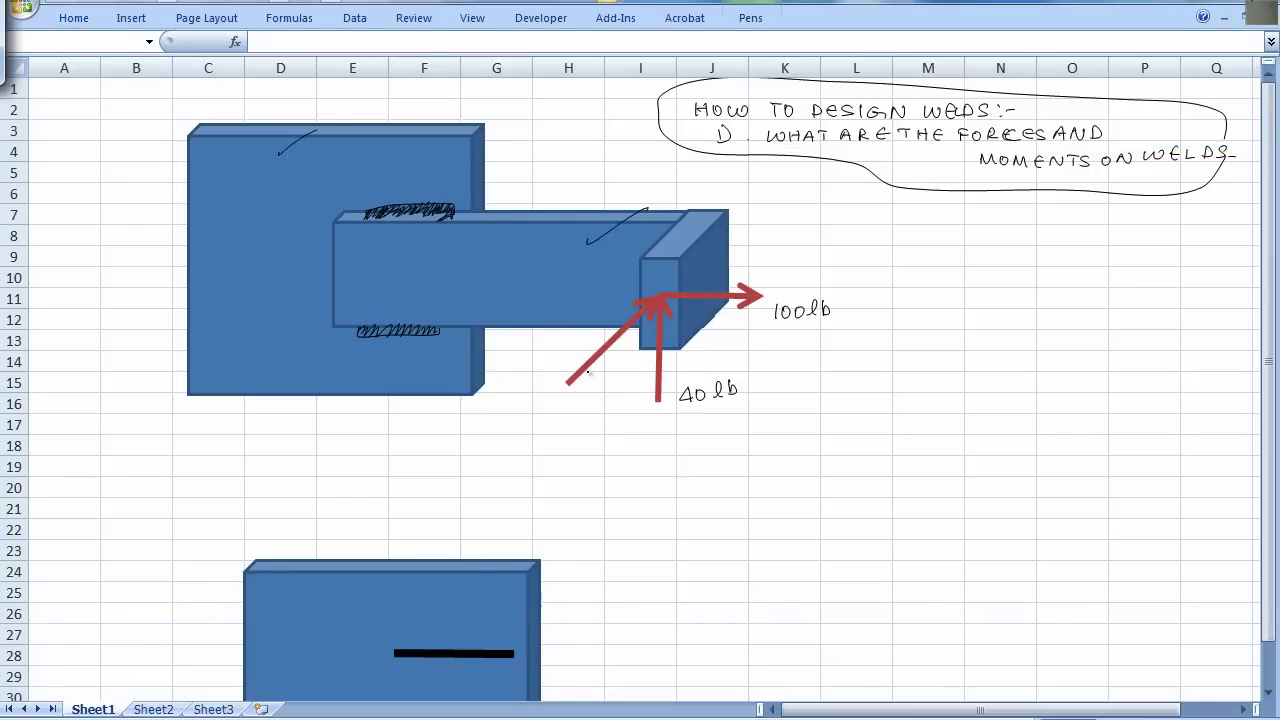
- Label the diagonal force 100lb and draw a 14″ length dimension along the beam
left_click_drag(582, 392, 630, 380)
mouse_move(344, 176)
left_mouse_down()
mouse_move(346, 204)
mouse_move(711, 197)
left_mouse_up()
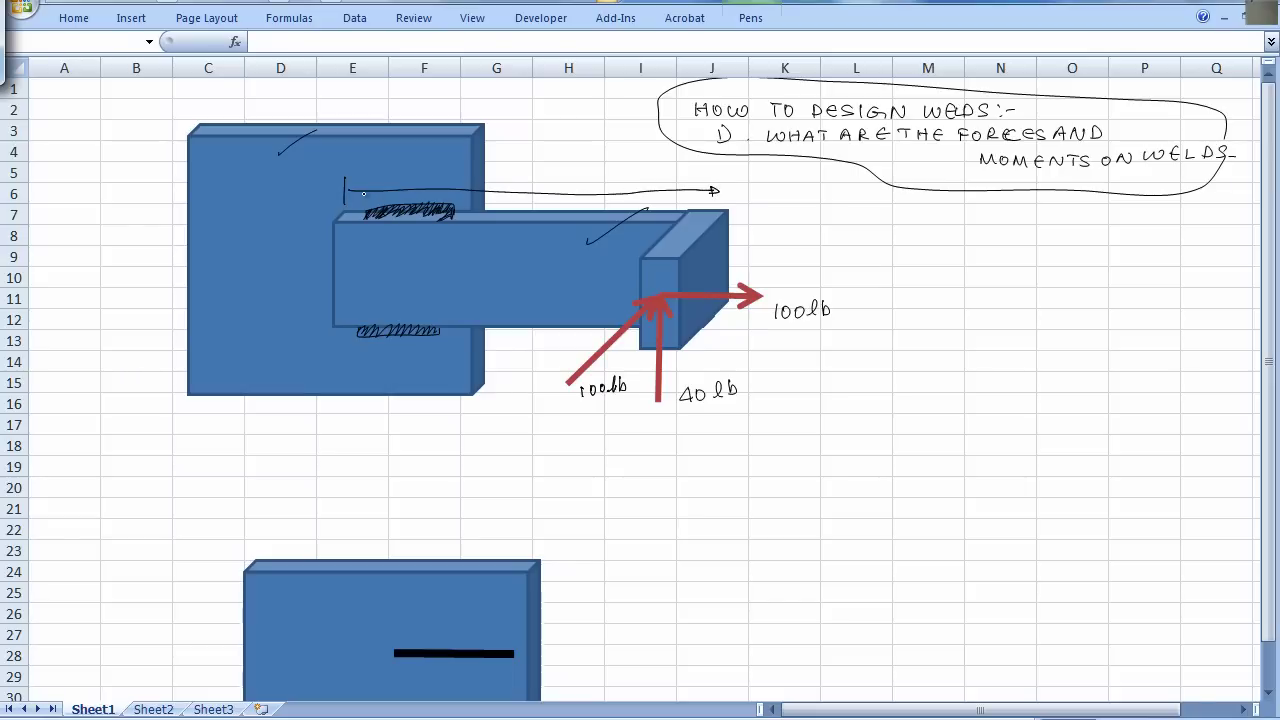
left_click_drag(359, 187, 362, 198)
mouse_move(503, 177)
left_mouse_down()
mouse_move(501, 190)
mouse_move(517, 191)
left_mouse_up()
left_click_drag(528, 168, 536, 167)
- Draw a depth dimension at the beam end and label it 4″
left_click_drag(754, 199, 784, 201)
mouse_move(696, 258)
left_mouse_down()
mouse_move(728, 258)
mouse_move(773, 209)
left_mouse_up()
left_click_drag(718, 245, 727, 252)
mouse_move(773, 228)
left_mouse_down()
mouse_move(778, 242)
mouse_move(786, 221)
left_mouse_up()
left_click_drag(795, 212, 794, 219)
- Mark the lower weld segments as 2 in and 4 in and label the beam height 4″
left_click_drag(333, 336, 353, 371)
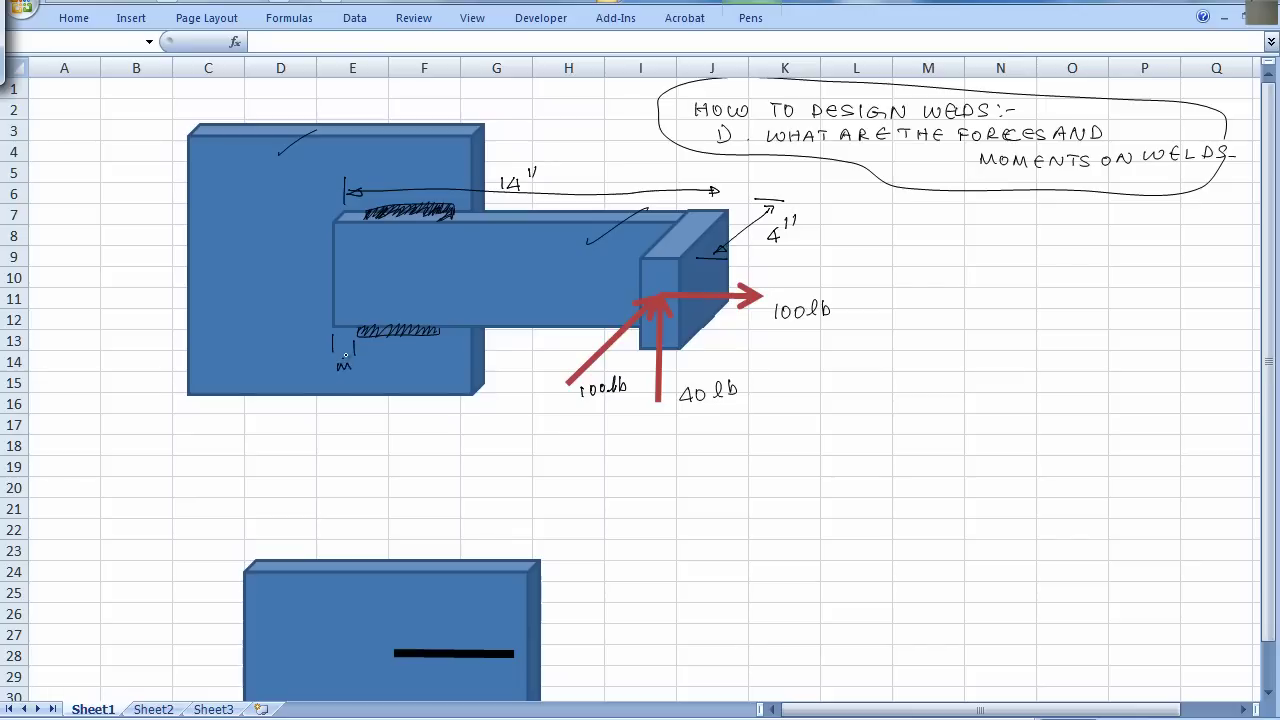
mouse_move(448, 331)
left_mouse_down()
mouse_move(454, 352)
mouse_move(467, 358)
mouse_move(394, 360)
left_mouse_up()
left_click_drag(408, 350, 423, 357)
left_click_drag(309, 229, 330, 226)
left_click_drag(292, 278, 297, 290)
left_click_drag(311, 267, 309, 276)
left_click_drag(322, 366, 336, 374)
- Note 'you have to measure' for dimensions, circle the force labels, and note forces must be estimated
left_click_drag(818, 225, 870, 225)
left_click_drag(894, 215, 910, 230)
left_click_drag(916, 218, 1142, 214)
left_click_drag(772, 333, 809, 314)
left_click_drag(746, 374, 766, 378)
mouse_move(628, 374)
left_mouse_down()
mouse_move(575, 398)
mouse_move(632, 376)
left_mouse_up()
left_click_drag(823, 340, 872, 355)
mouse_move(782, 385)
left_mouse_down()
mouse_move(1024, 344)
mouse_move(1152, 350)
left_mouse_up()
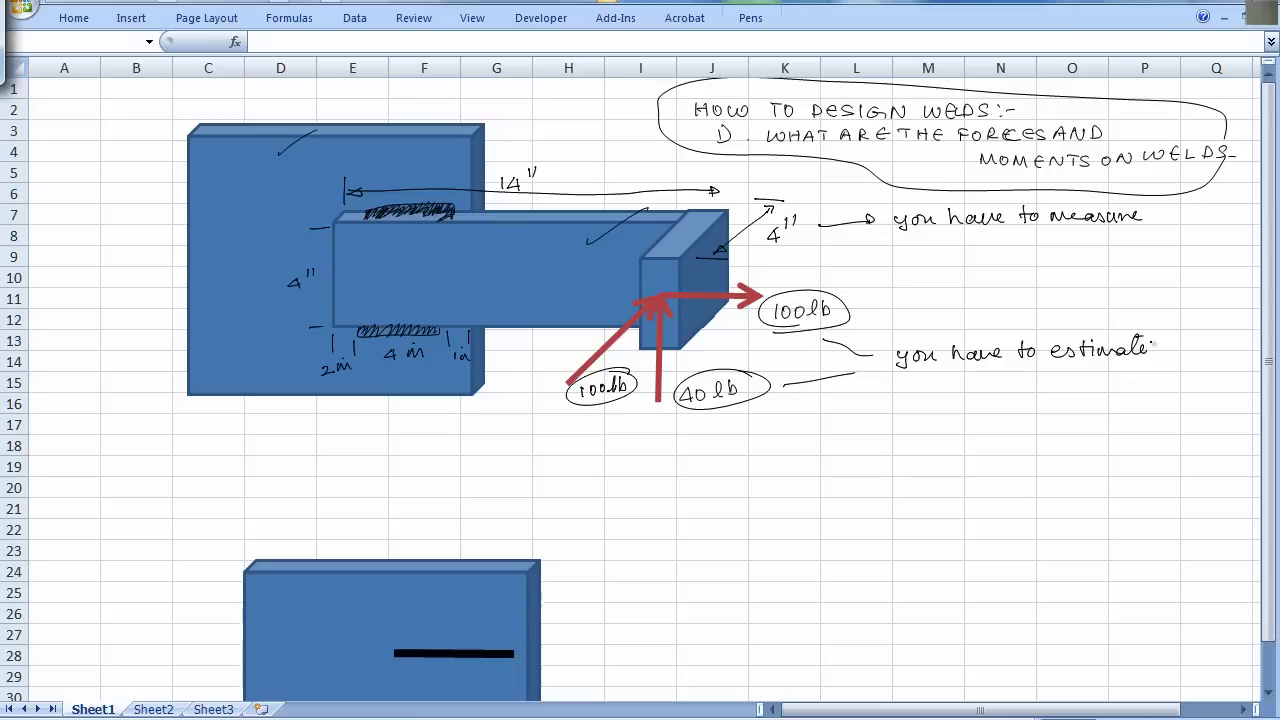
- Circle the top weld, write the stresses note, and add 'Step1: identify weld surface and locate the C.M of the weld'
mouse_move(455, 228)
left_mouse_down()
mouse_move(437, 199)
mouse_move(362, 216)
mouse_move(417, 230)
left_mouse_up()
mouse_move(133, 466)
left_mouse_down()
mouse_move(636, 470)
mouse_move(660, 452)
mouse_move(662, 474)
mouse_move(790, 472)
mouse_move(818, 456)
mouse_move(832, 470)
mouse_move(1068, 466)
left_mouse_up()
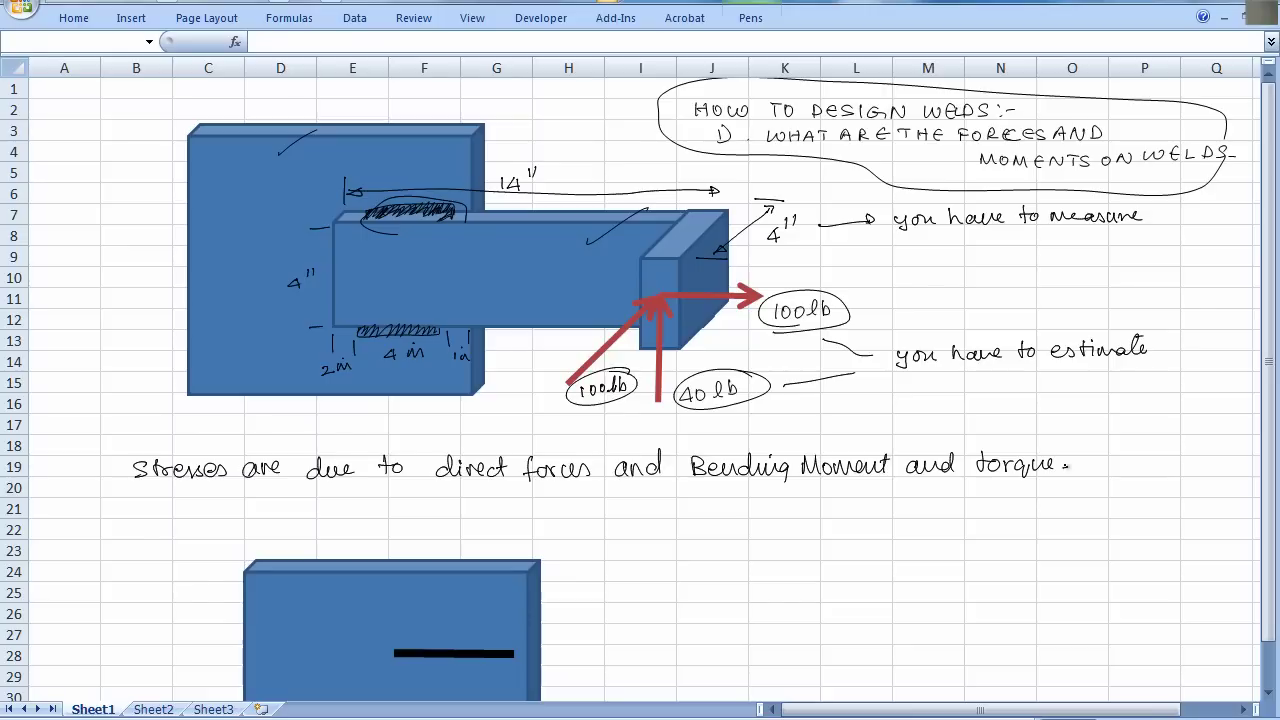
mouse_move(135, 504)
left_mouse_down()
mouse_move(125, 517)
mouse_move(206, 515)
left_mouse_up()
mouse_move(126, 533)
left_mouse_down()
mouse_move(208, 528)
mouse_move(239, 502)
mouse_move(318, 524)
mouse_move(367, 505)
mouse_move(410, 516)
mouse_move(458, 500)
mouse_move(521, 516)
mouse_move(550, 498)
mouse_move(628, 516)
mouse_move(754, 500)
mouse_move(756, 512)
mouse_move(782, 498)
mouse_move(748, 528)
mouse_move(936, 500)
left_mouse_up()
left_click(415, 512)
left_click(817, 506)
left_click_drag(940, 508, 956, 486)
left_click(968, 506)
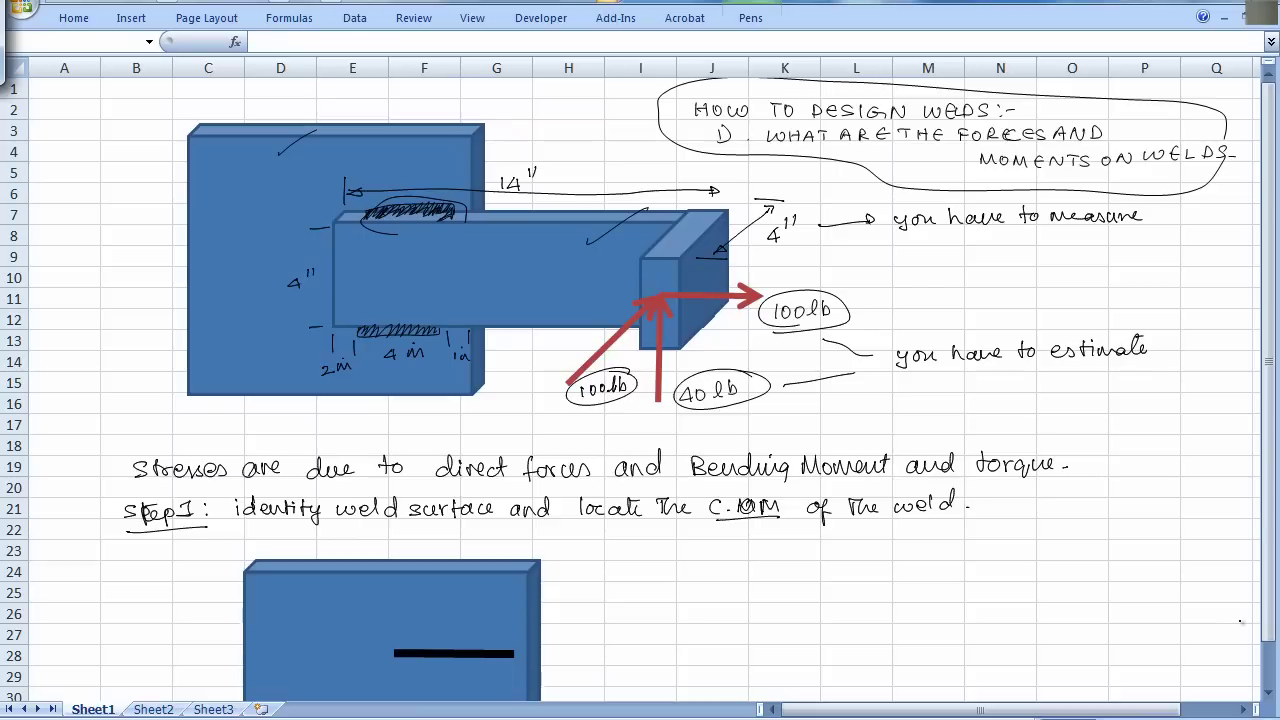
mouse_move(240, 156)
left_mouse_down()
mouse_move(237, 219)
mouse_move(281, 188)
mouse_move(296, 186)
mouse_move(297, 201)
mouse_move(399, 146)
mouse_move(388, 169)
mouse_move(446, 170)
left_mouse_up()
mouse_move(268, 270)
left_mouse_down()
mouse_move(250, 298)
mouse_move(271, 322)
left_mouse_up()
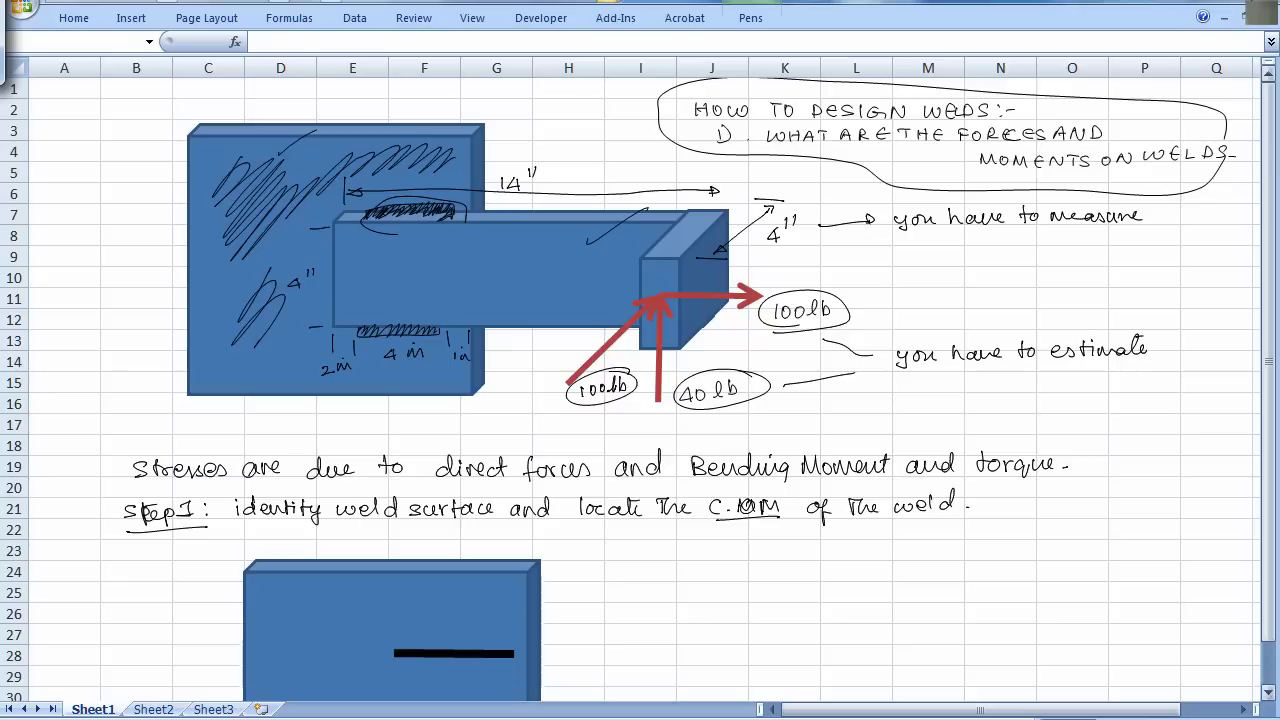
- Draw a leader to the top black bar labelled 'weld lines: pick a Throat Thickness of 1/4 in'
scroll(394, 510, "down", 3)
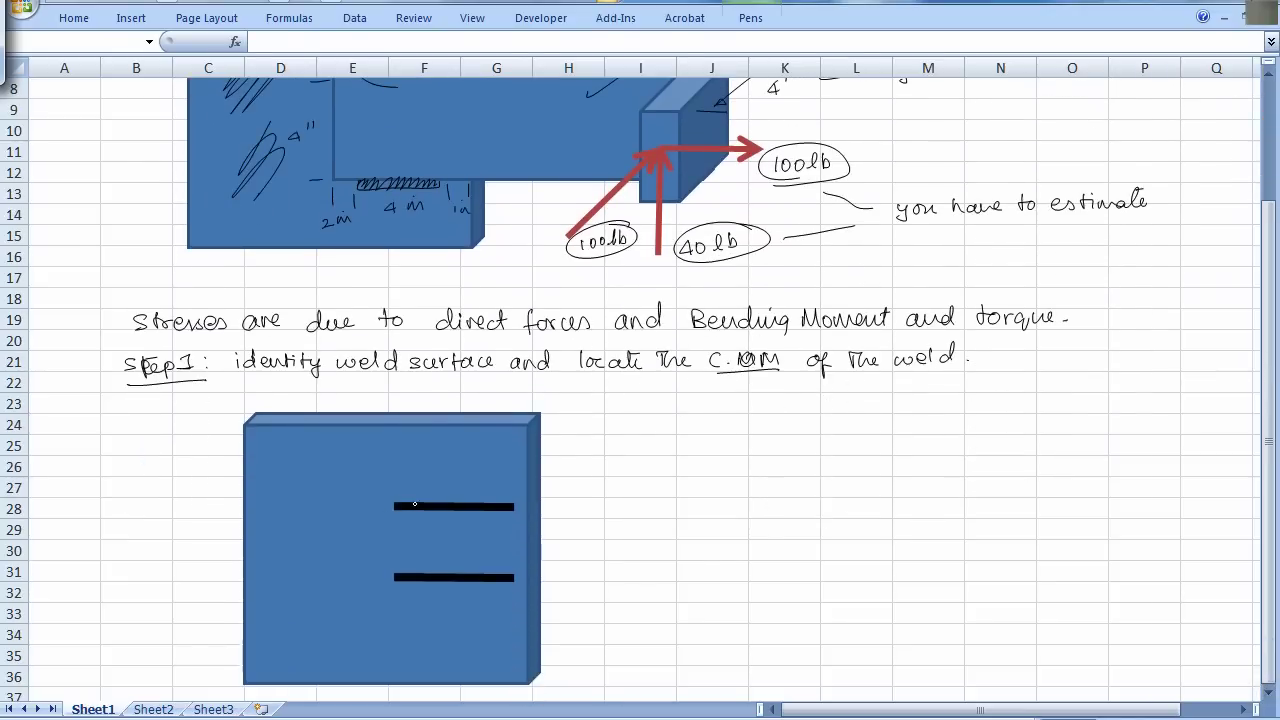
mouse_move(561, 445)
left_mouse_down()
mouse_move(479, 454)
mouse_move(456, 497)
left_mouse_up()
mouse_move(566, 441)
left_mouse_down()
mouse_move(626, 428)
mouse_move(636, 444)
mouse_move(860, 432)
left_mouse_up()
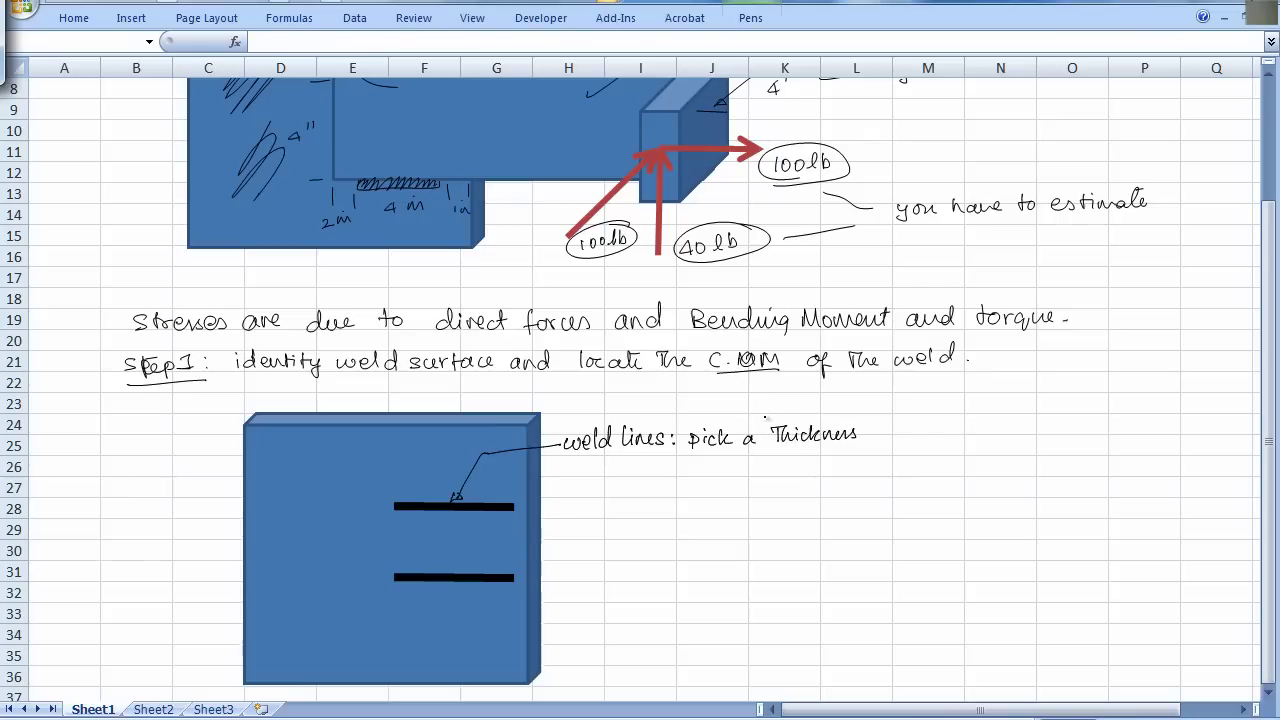
left_click_drag(762, 412, 822, 410)
left_click_drag(756, 456, 770, 442)
mouse_move(884, 428)
left_mouse_down()
mouse_move(902, 442)
mouse_move(978, 434)
left_mouse_up()
left_click(925, 425)
left_click(990, 428)
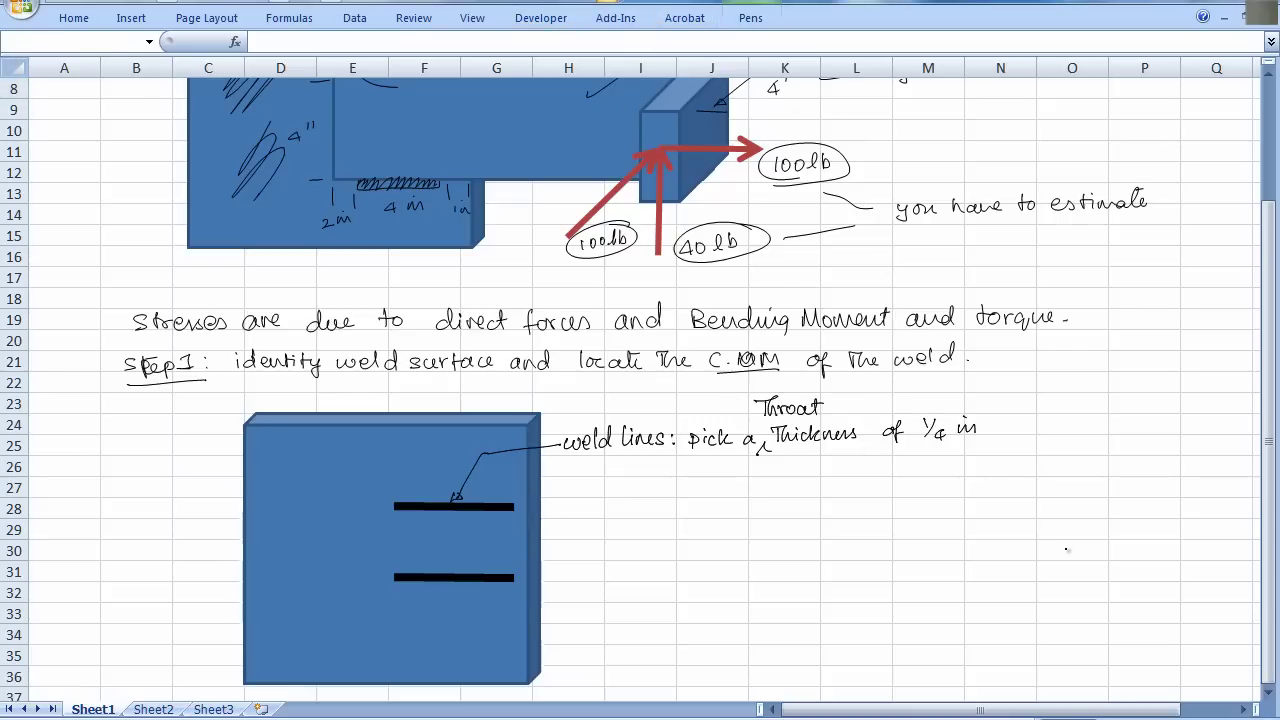
- Scroll right to columns O–AE and up to row 1 to show Table 9-1
left_click_drag(1124, 710, 1243, 710)
left_click(1243, 710)
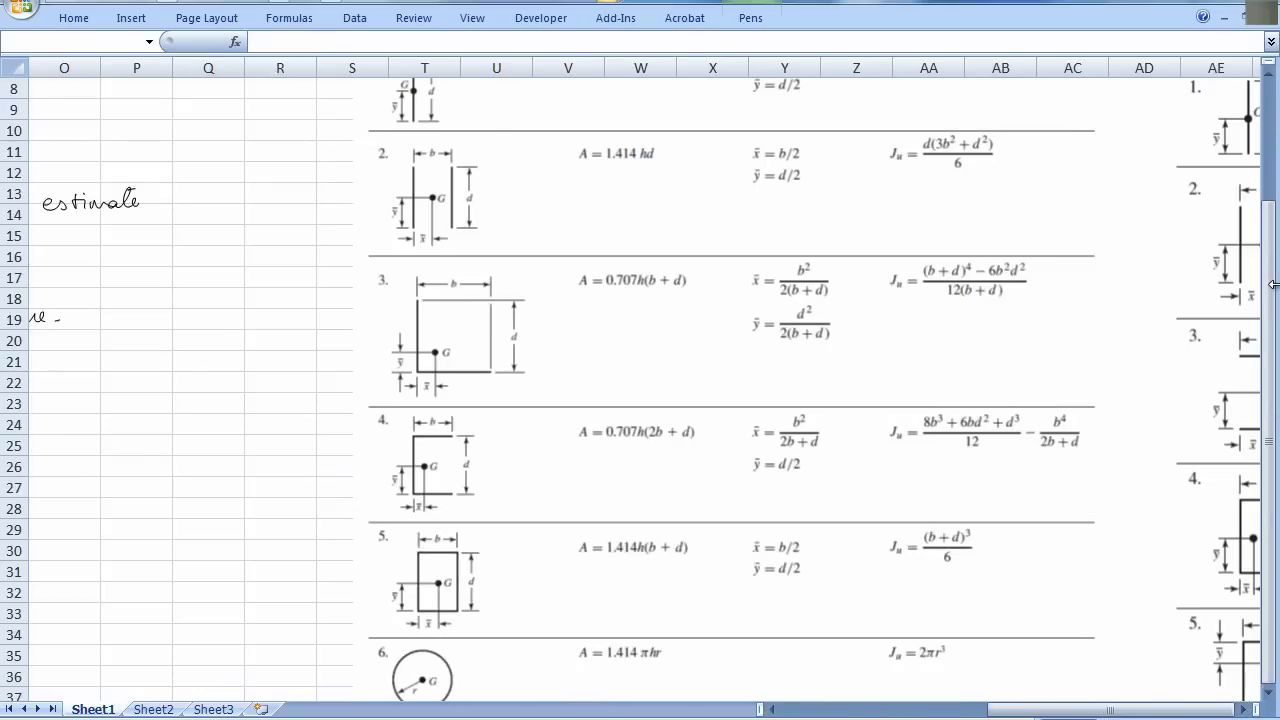
left_click_drag(1268, 276, 1272, 152)
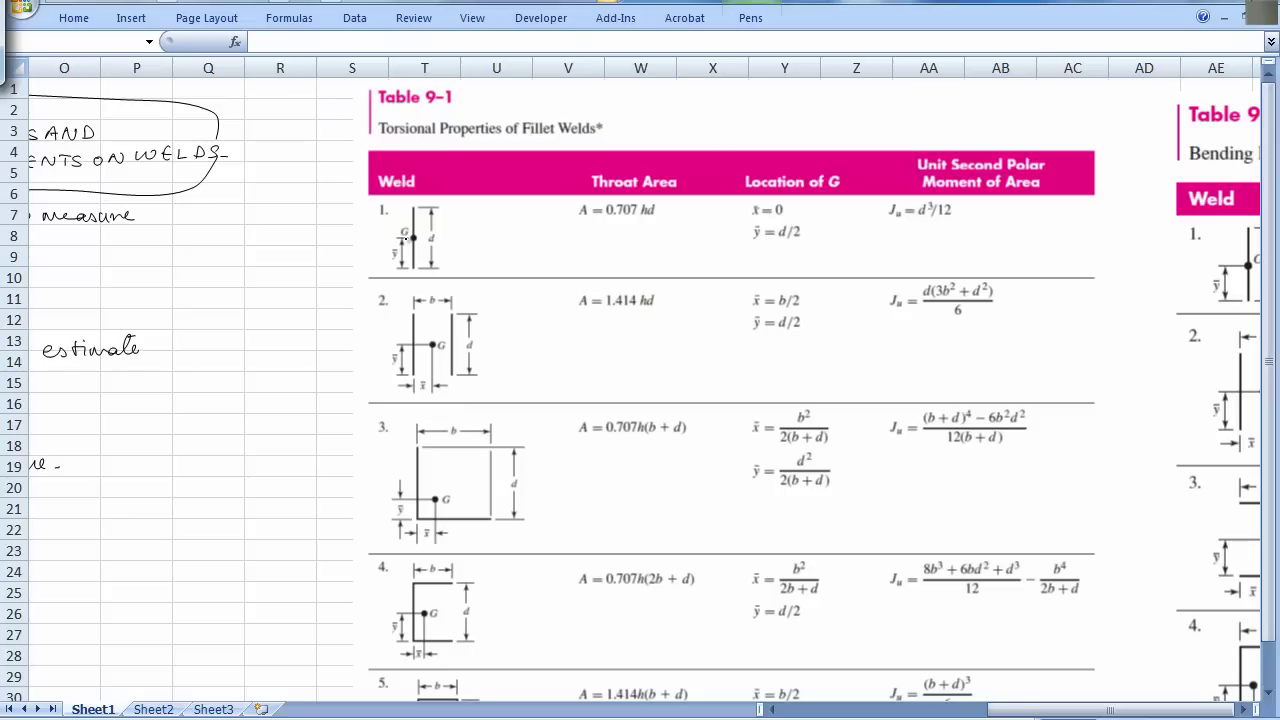
- Circle the centroid G dots of welds 1 to 4 in Table 9-1
left_click_drag(406, 242, 418, 230)
mouse_move(432, 334)
left_mouse_down()
mouse_move(424, 350)
mouse_move(438, 338)
left_mouse_up()
mouse_move(436, 490)
left_mouse_down()
mouse_move(425, 502)
mouse_move(440, 494)
left_mouse_up()
mouse_move(432, 607)
left_mouse_down()
mouse_move(418, 622)
mouse_move(430, 610)
left_mouse_up()
- Underline the throat area formulas of welds 1–4, including A = 0.707 hd and A = 1.414 hd
left_click_drag(578, 219, 656, 214)
left_click_drag(580, 318, 655, 315)
left_click_drag(579, 448, 700, 447)
left_click_drag(576, 603, 678, 601)
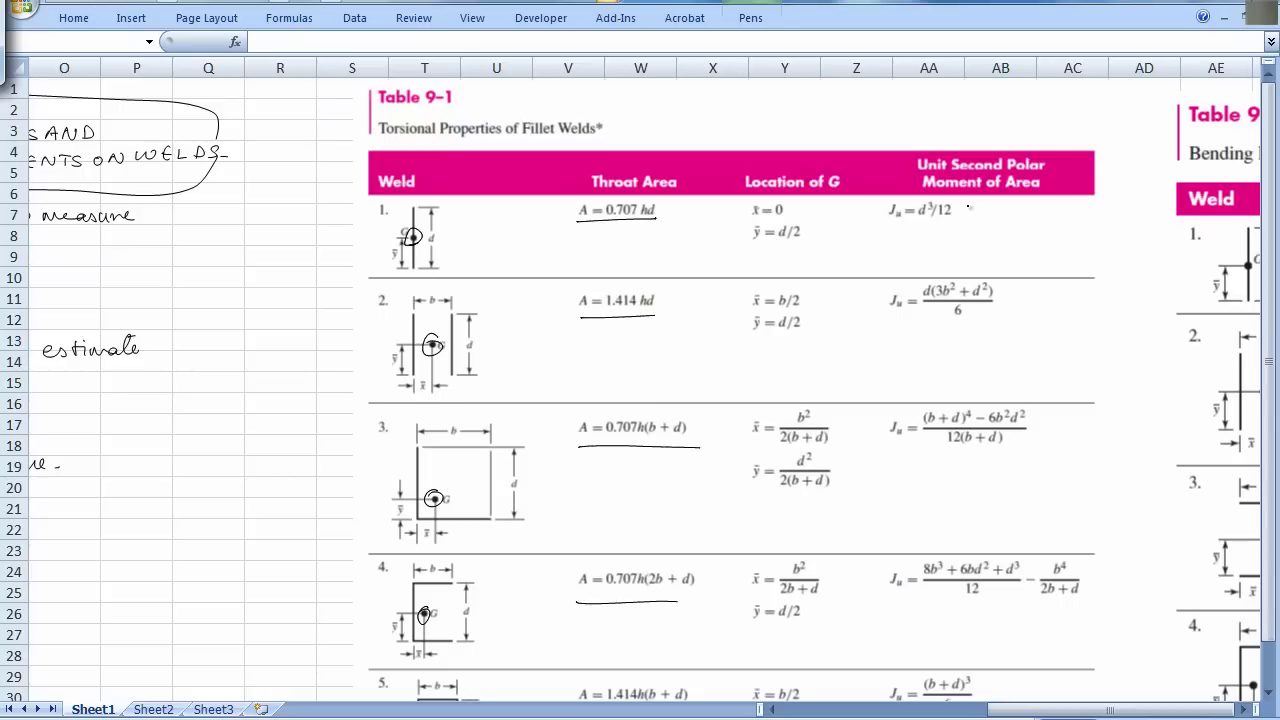
- Ring the unit polar moment Ju formulas of welds 1, 2 and 3
mouse_move(969, 206)
left_mouse_down()
mouse_move(924, 193)
mouse_move(865, 212)
mouse_move(972, 213)
left_mouse_up()
mouse_move(998, 291)
left_mouse_down()
mouse_move(882, 282)
mouse_move(970, 267)
left_mouse_up()
mouse_move(908, 392)
left_mouse_down()
mouse_move(889, 396)
mouse_move(1025, 397)
left_mouse_up()
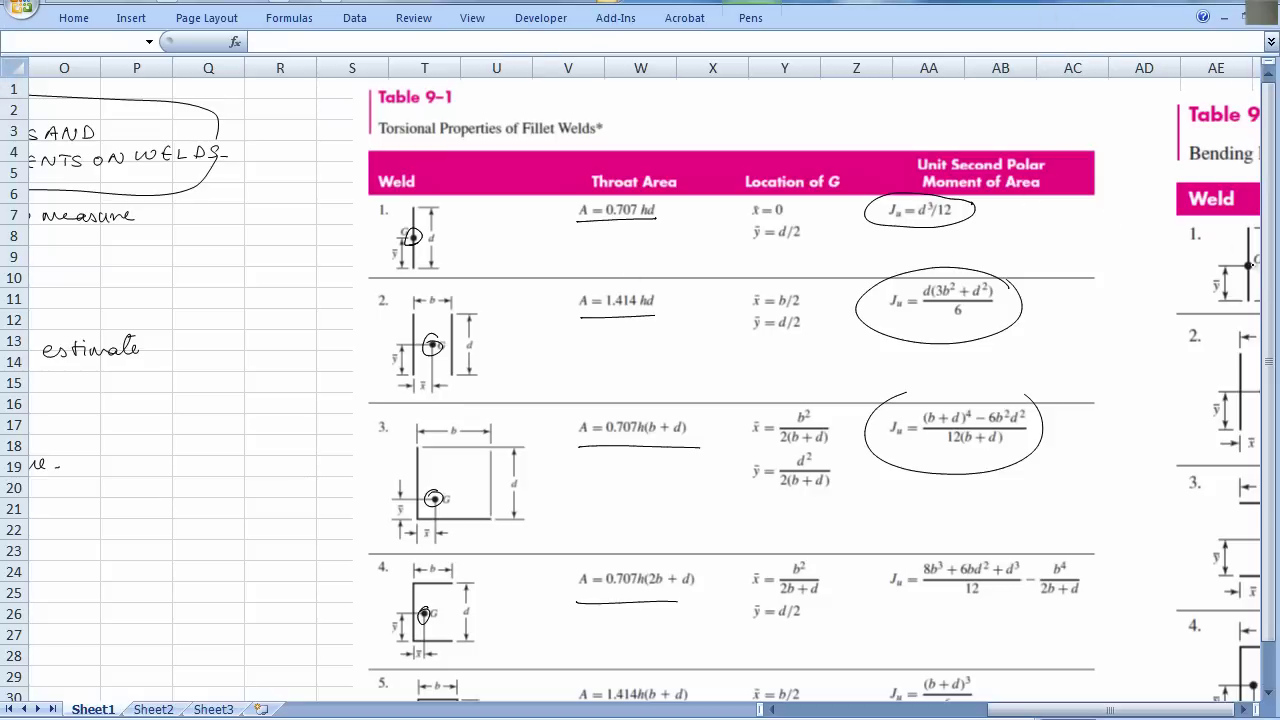
- Underline the footnote statements that G is the weld group's centroid and the torque couple plane note
left_click_drag(1268, 285, 1266, 362)
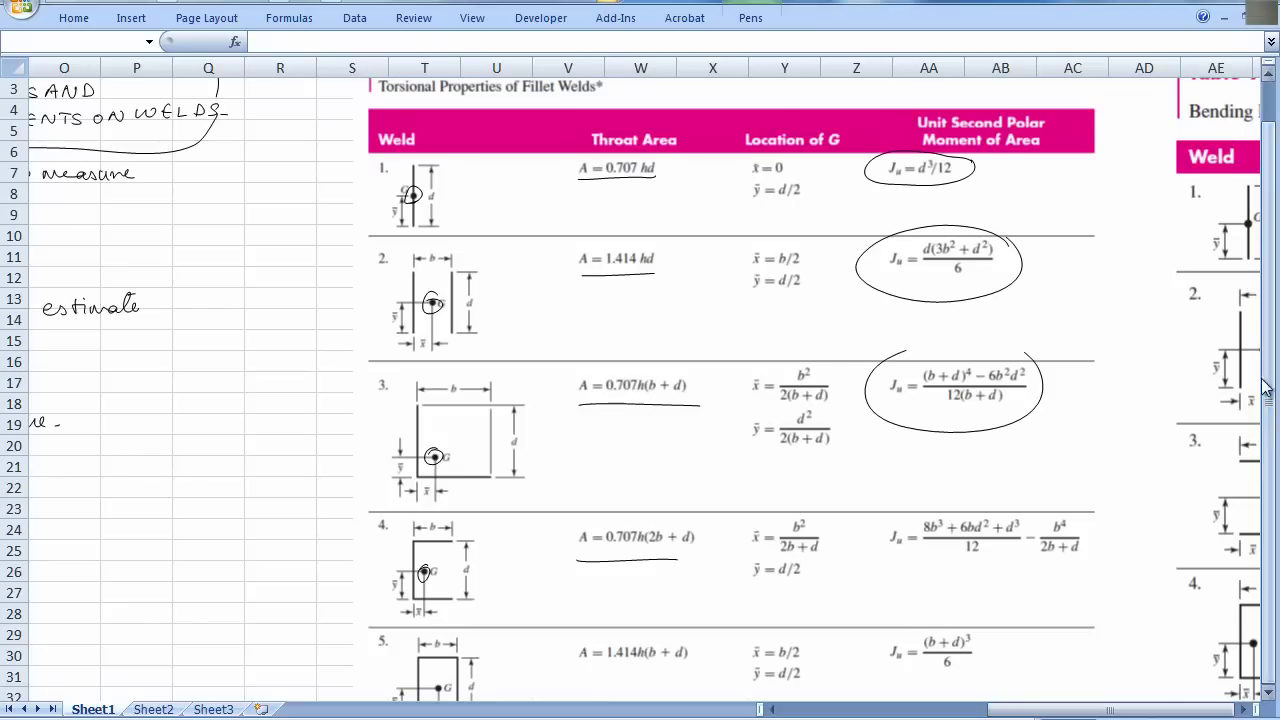
left_click(1270, 690)
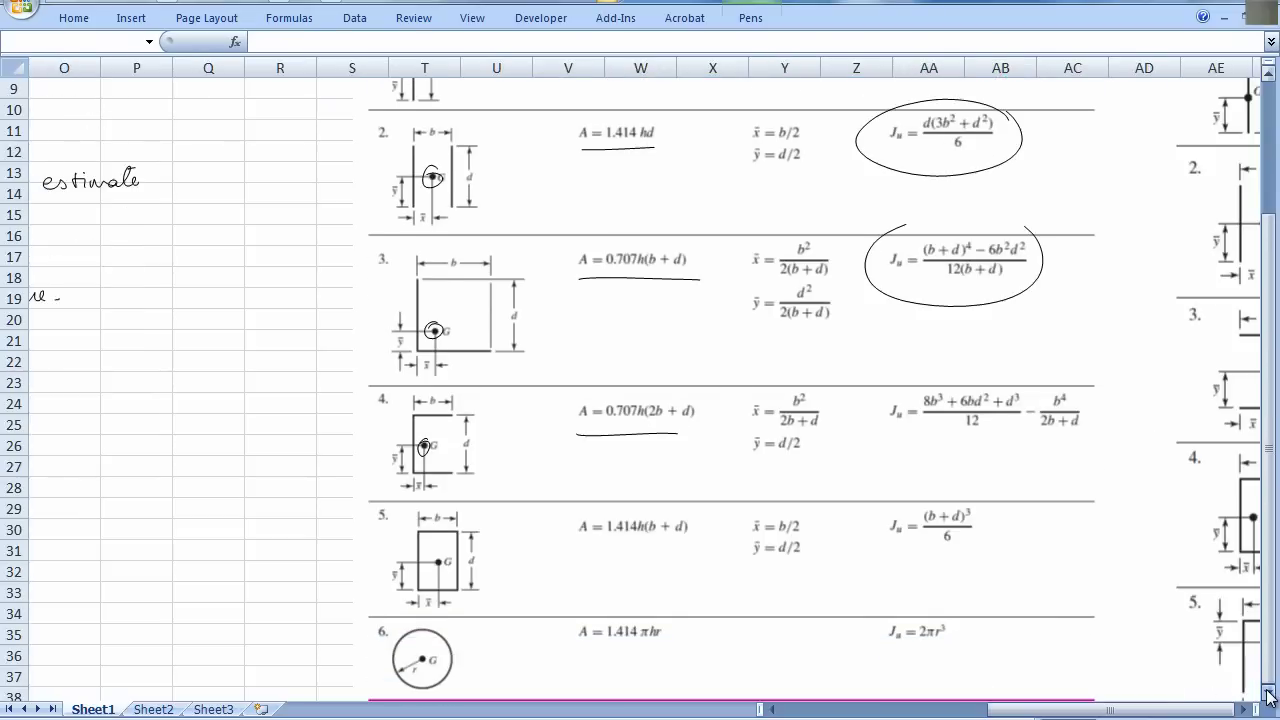
left_click(1270, 697)
left_click(1270, 697)
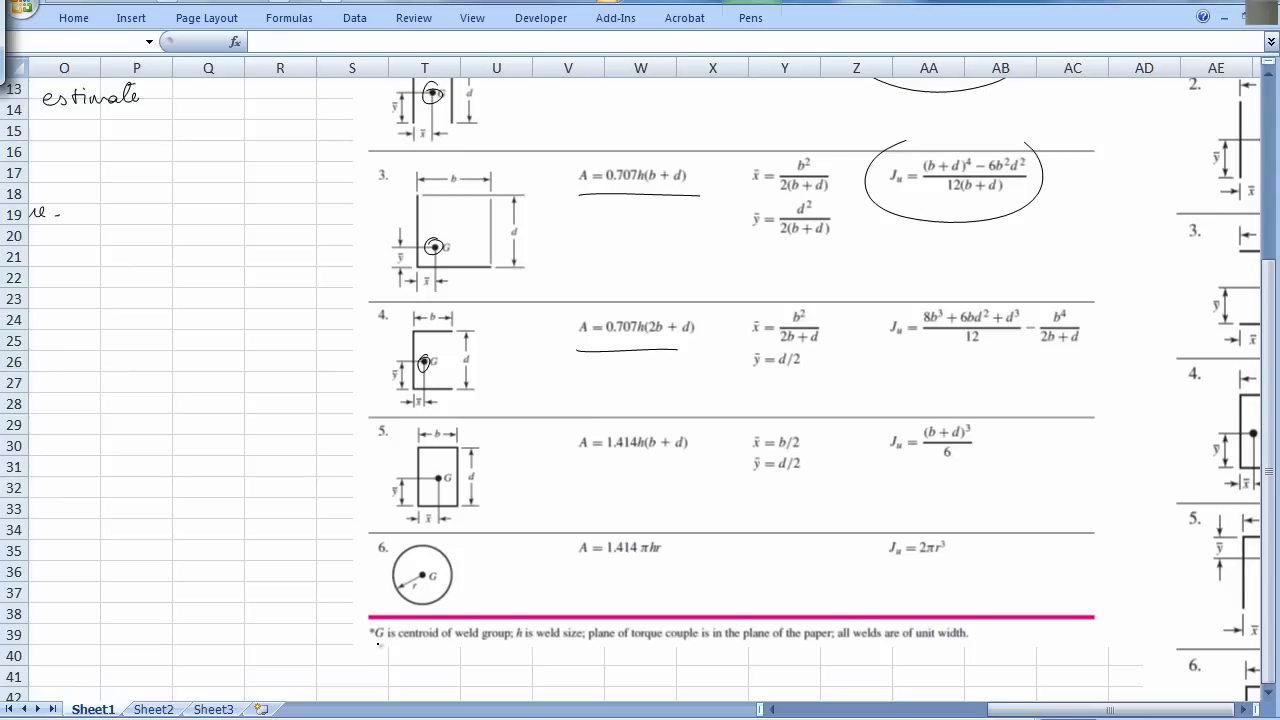
left_click_drag(379, 644, 577, 641)
left_click_drag(600, 643, 963, 645)
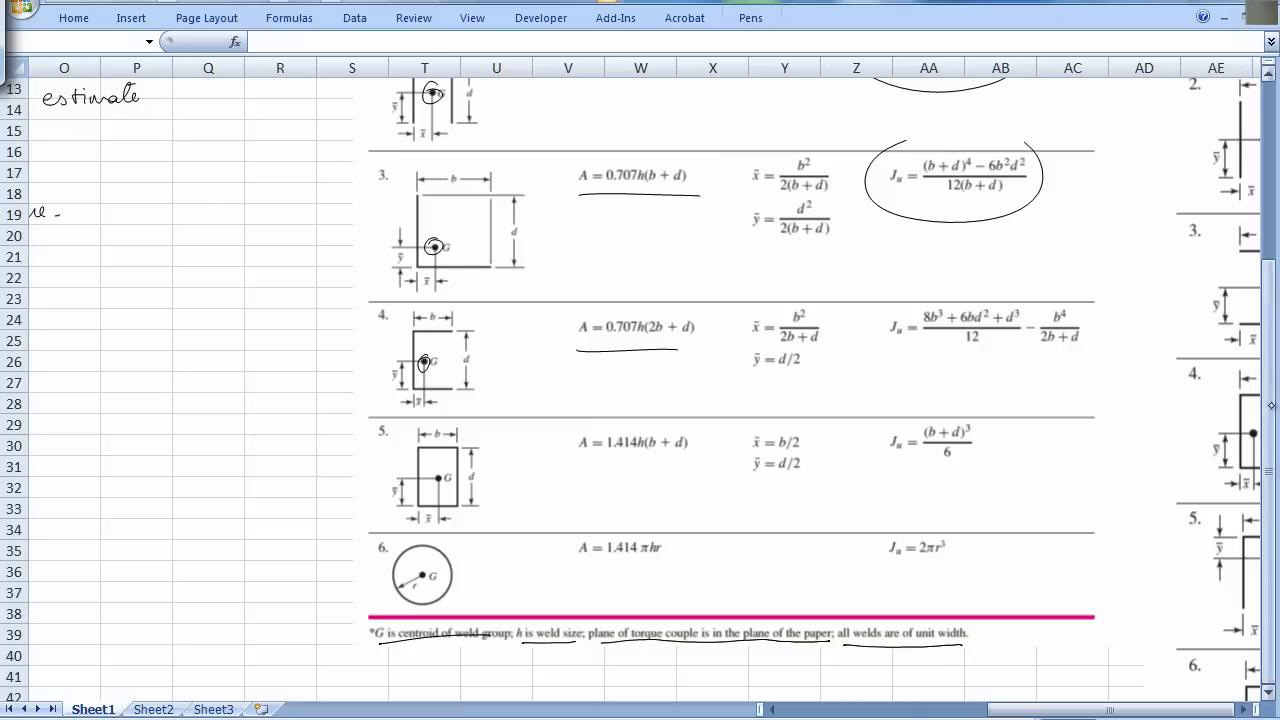
- Arrow the J_u = d³/12 formula with a note to multiply by throat thickness, then return to column B
left_click_drag(1268, 304, 1268, 270)
left_click_drag(1268, 226, 1265, 88)
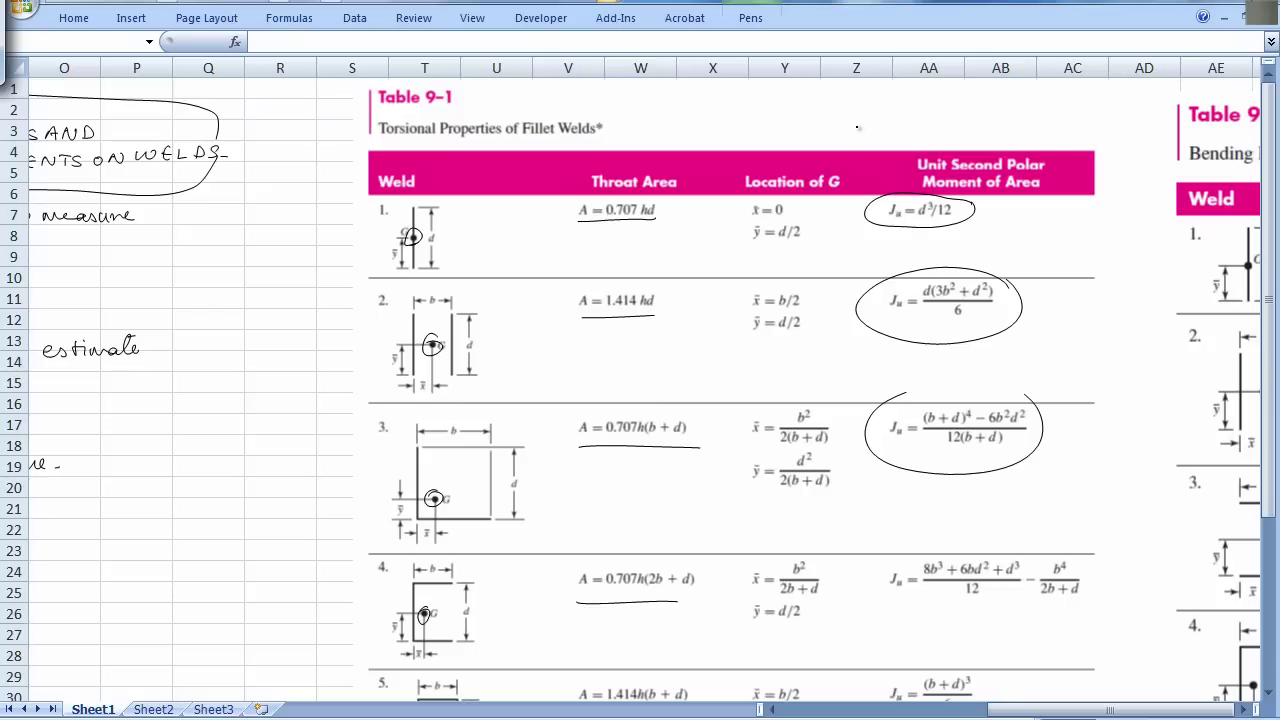
mouse_move(855, 127)
left_mouse_down()
mouse_move(897, 119)
mouse_move(979, 193)
mouse_move(983, 238)
mouse_move(1093, 240)
mouse_move(1018, 262)
mouse_move(1150, 256)
left_mouse_up()
mouse_move(1162, 256)
left_mouse_down()
mouse_move(956, 244)
mouse_move(1120, 226)
left_mouse_up()
left_click_drag(1110, 709, 918, 709)
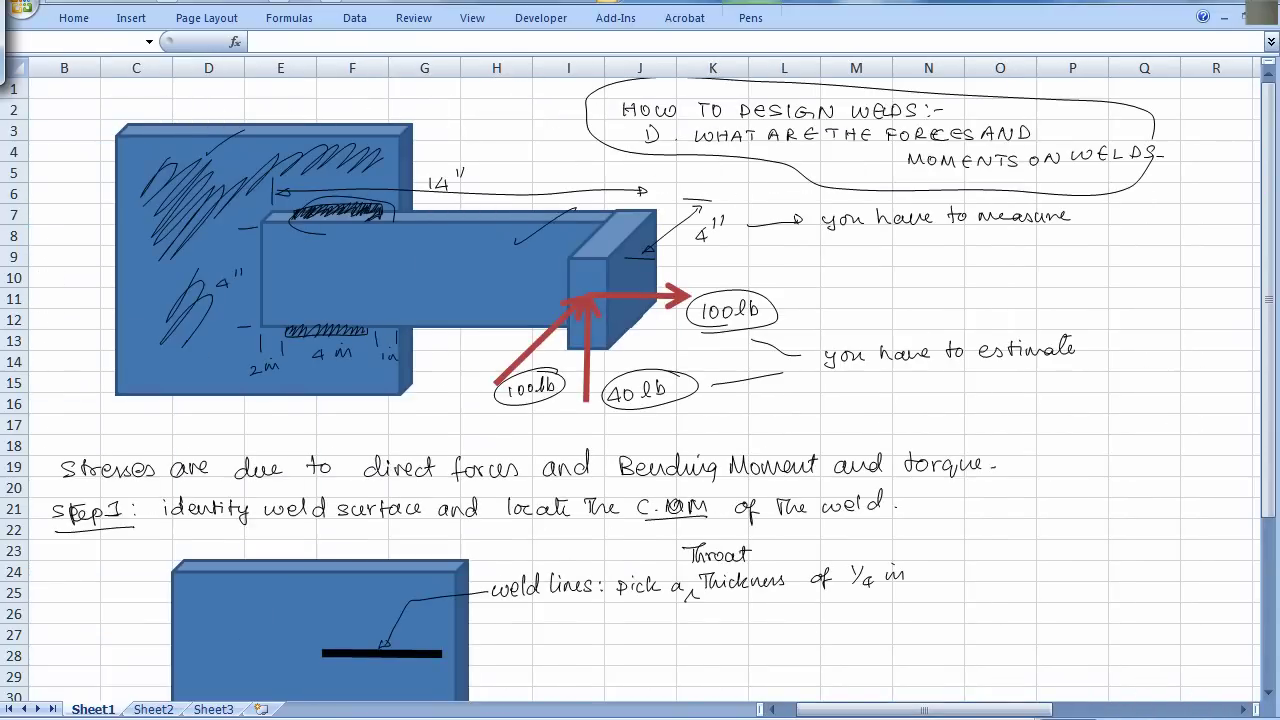
- Dimension the upper weld length and the weld spacing as 4 in, and label the centroid G
left_click_drag(1263, 497, 1263, 608)
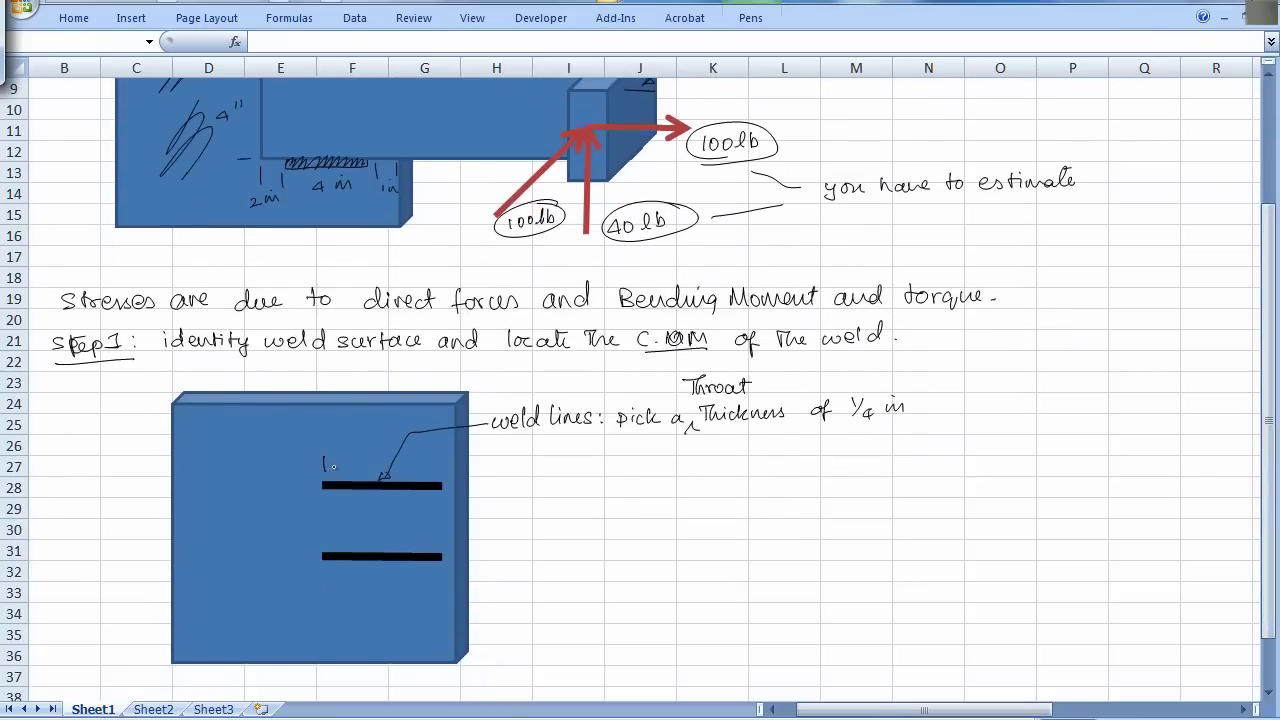
left_click_drag(357, 461, 428, 455)
mouse_move(336, 457)
left_mouse_down()
mouse_move(342, 468)
mouse_move(394, 447)
left_mouse_up()
left_click_drag(290, 486, 307, 486)
left_click_drag(294, 558, 310, 557)
left_click_drag(296, 514, 310, 510)
left_click_drag(405, 517, 408, 528)
- Write a circled '2 Axis' as the second step in the notes
mouse_move(898, 339)
left_mouse_down()
mouse_move(886, 354)
mouse_move(928, 344)
mouse_move(902, 324)
mouse_move(914, 322)
mouse_move(981, 340)
left_mouse_up()
left_click_drag(981, 331, 996, 343)
mouse_move(997, 331)
left_mouse_down()
mouse_move(986, 345)
mouse_move(1004, 344)
left_mouse_up()
left_click(1022, 341)
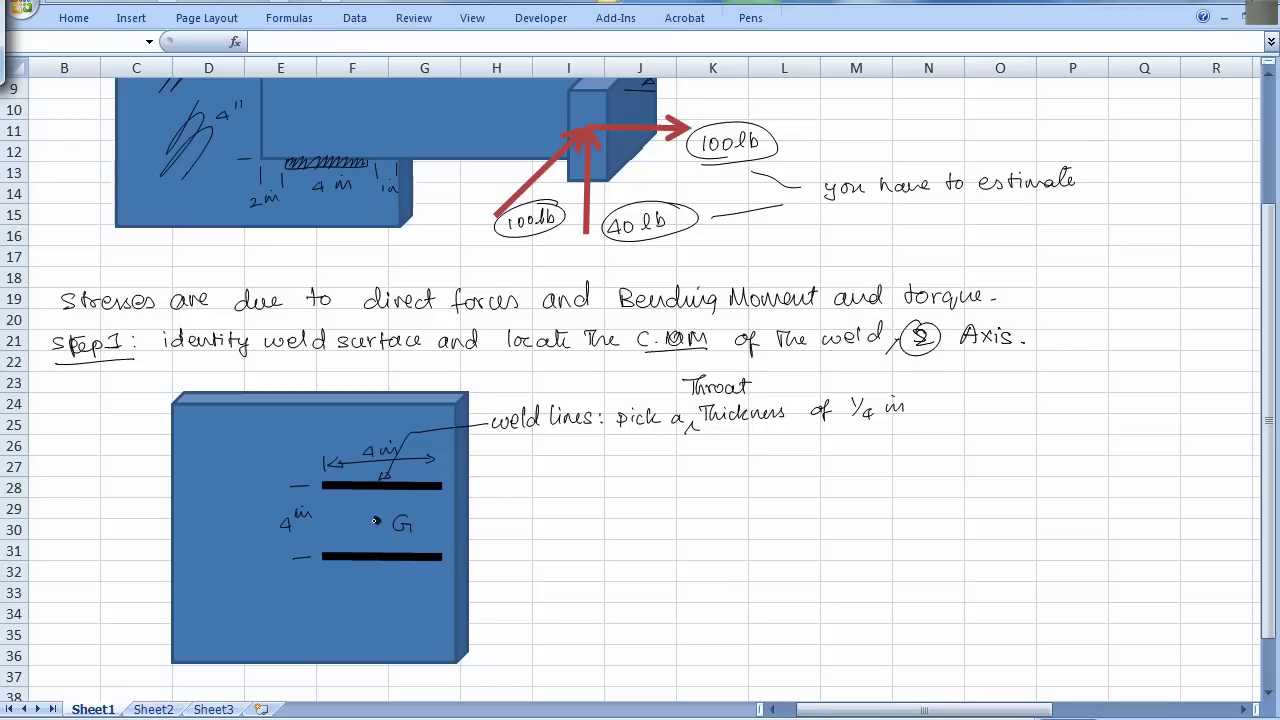
- Draw the z, x and y axes out from G
mouse_move(376, 520)
left_mouse_down()
mouse_move(272, 605)
mouse_move(285, 594)
left_mouse_up()
mouse_move(272, 606)
left_mouse_down()
mouse_move(291, 601)
mouse_move(287, 628)
mouse_move(283, 618)
left_mouse_up()
mouse_move(377, 520)
left_mouse_down()
mouse_move(512, 514)
mouse_move(509, 533)
left_mouse_up()
mouse_move(376, 519)
left_mouse_down()
mouse_move(370, 425)
mouse_move(392, 434)
left_mouse_up()
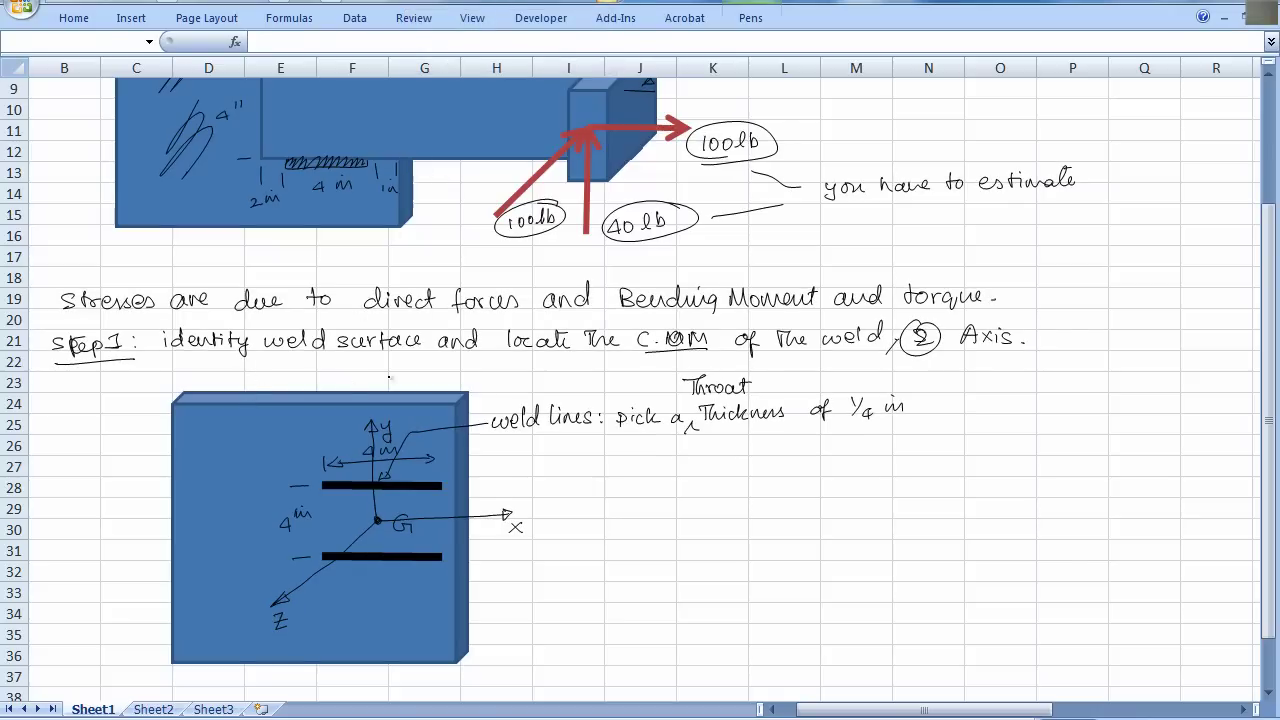
- Paste a copy of the weld block at C40, shrink it, and duplicate it with Ctrl+D
left_click(341, 413)
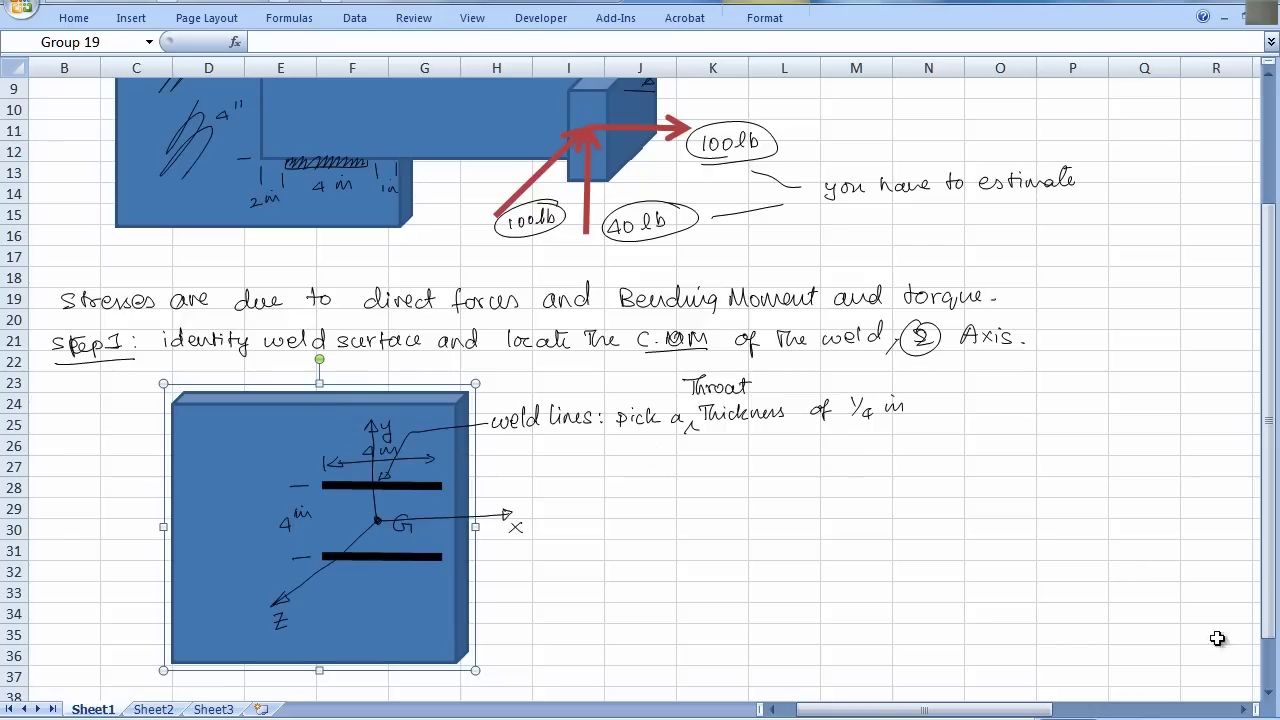
left_click(1268, 696)
left_click(1268, 696)
left_click(1268, 696)
scroll(1268, 696, "down", 6)
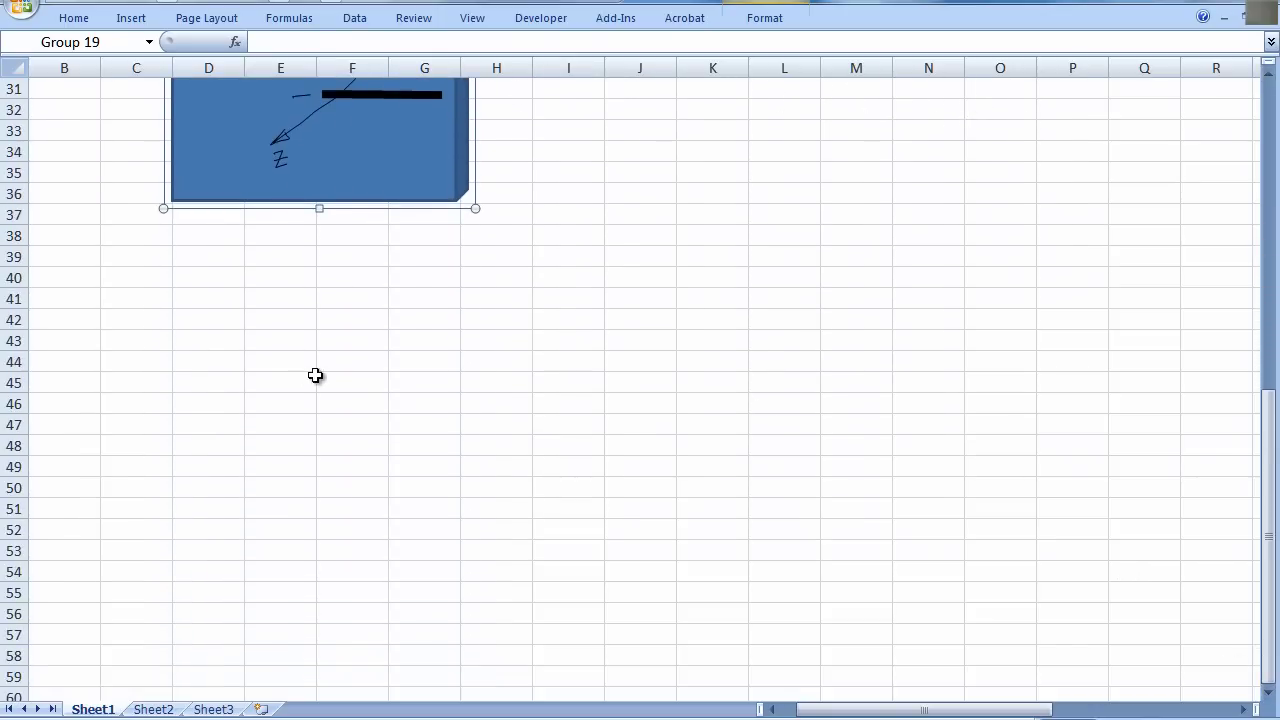
left_click(137, 285)
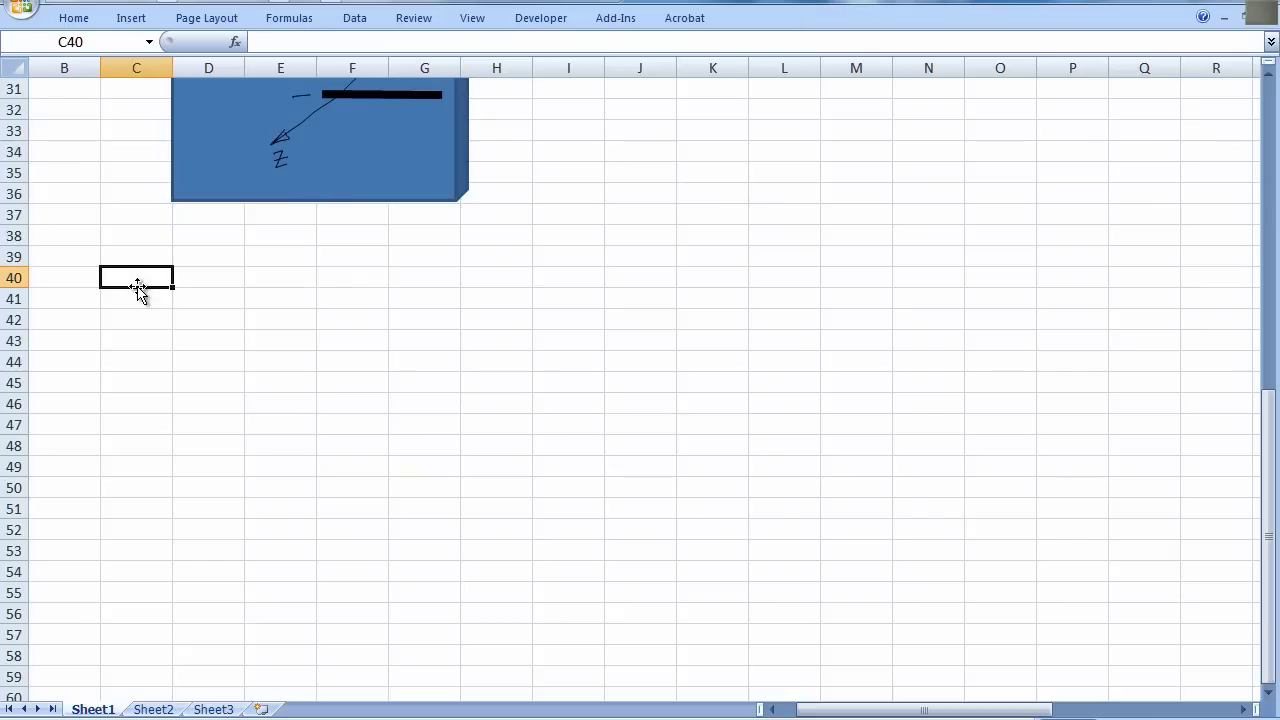
key("ctrl+v")
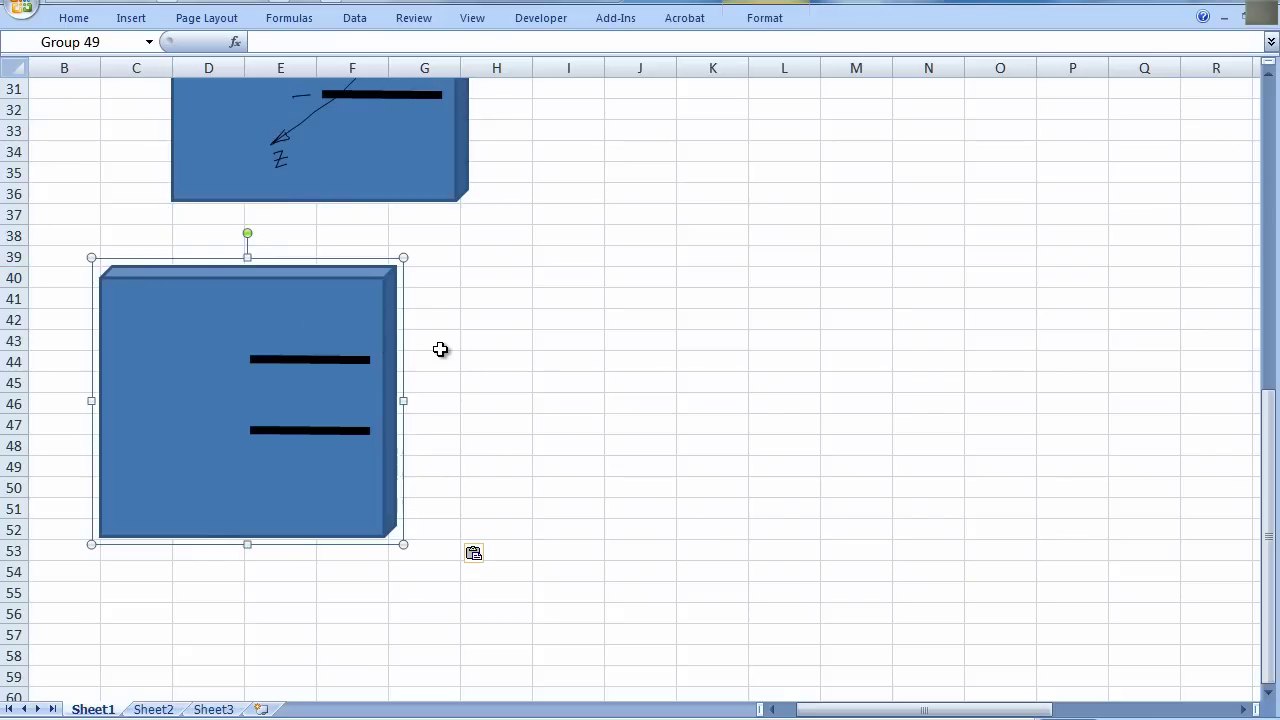
left_click_drag(403, 543, 304, 428)
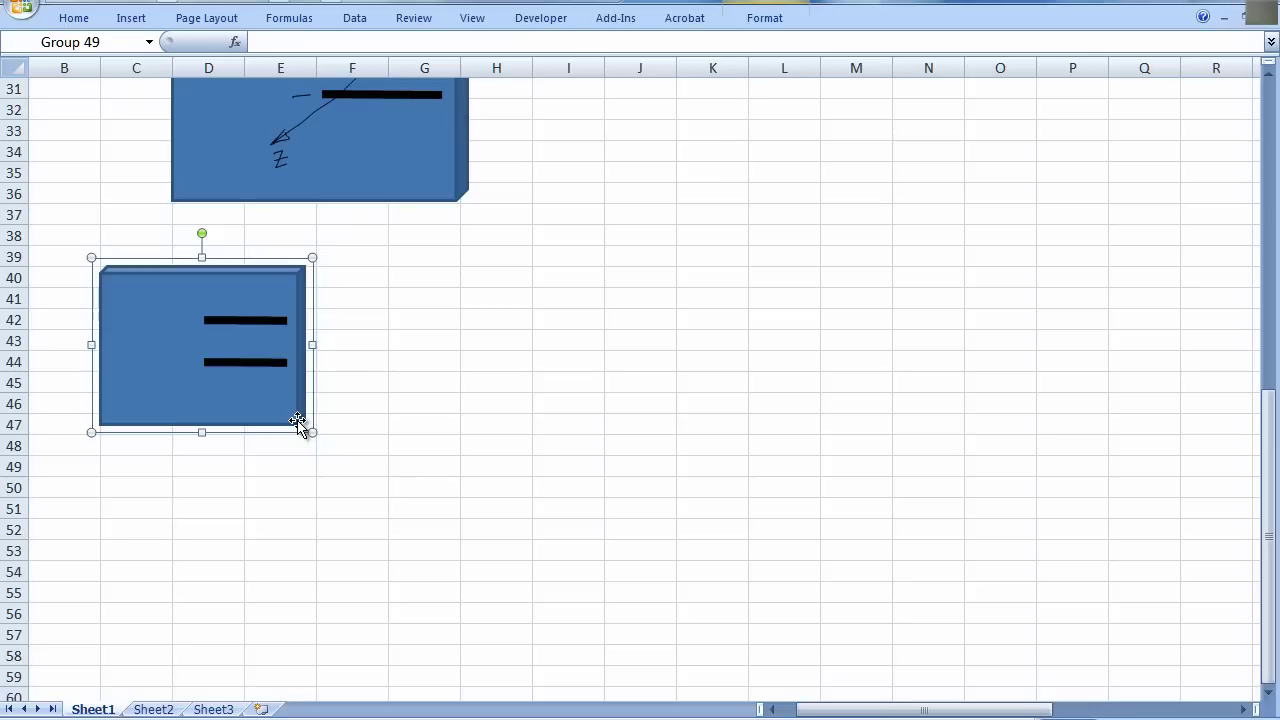
key("ctrl+d")
key("ctrl+d")
key("ctrl+d")
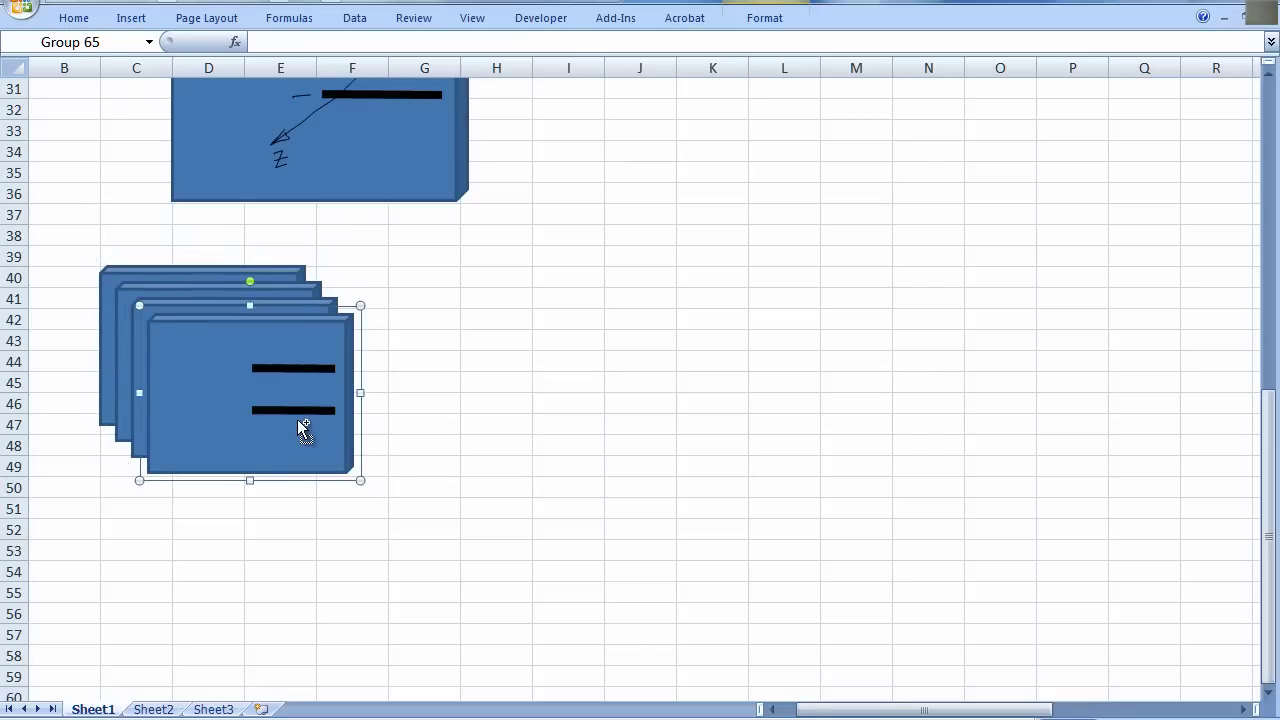
key("ctrl+d")
key("ctrl+d")
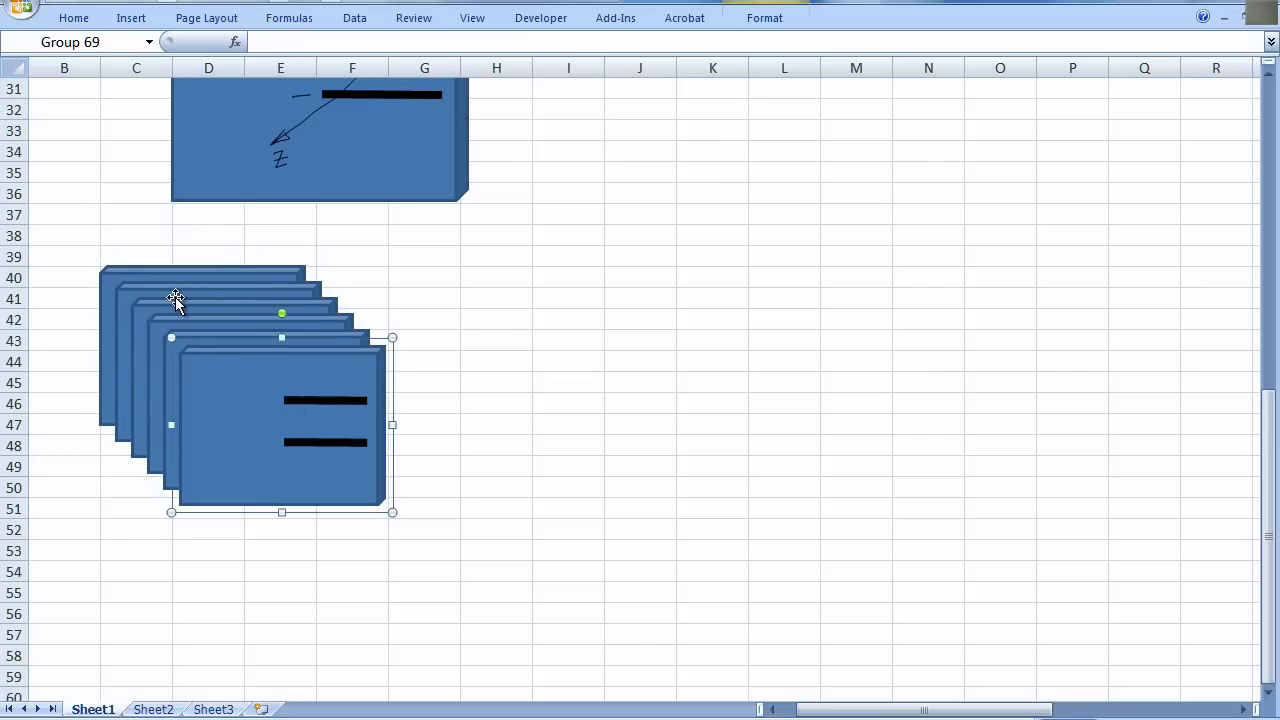
- Arrange the six small weld-block copies side by side in one horizontal row
left_click_drag(175, 298, 378, 262)
left_click_drag(257, 291, 720, 277)
left_click_drag(251, 331, 935, 277)
left_click_drag(291, 362, 1183, 285)
left_click_drag(209, 291, 148, 291)
left_click_drag(384, 284, 323, 280)
left_click(619, 277)
left_click_drag(619, 277, 557, 274)
left_click_drag(343, 294, 329, 297)
left_click_drag(904, 297, 794, 287)
left_click_drag(1103, 317, 985, 296)
left_click_drag(306, 351, 1171, 263)
left_click_drag(899, 714, 836, 712)
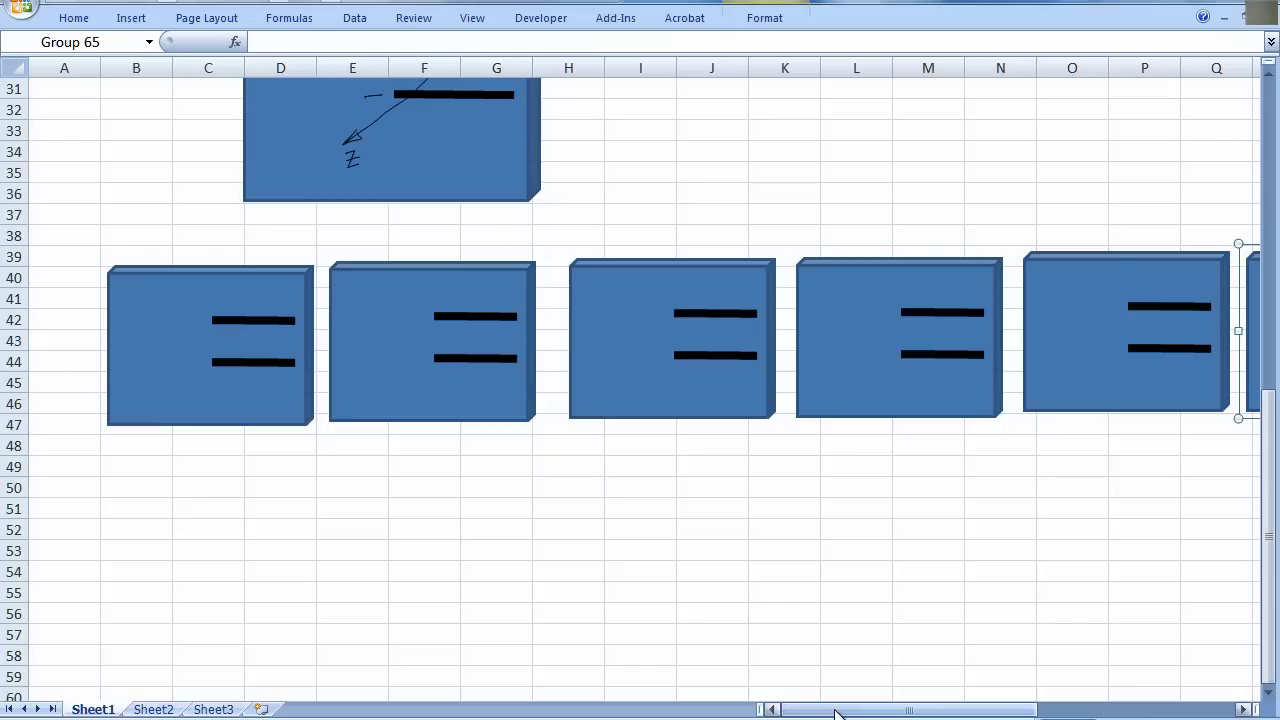
- Ink an underlined '3 direct Forces' label and circle the three force arrows at the beam's free end
left_click(640, 3)
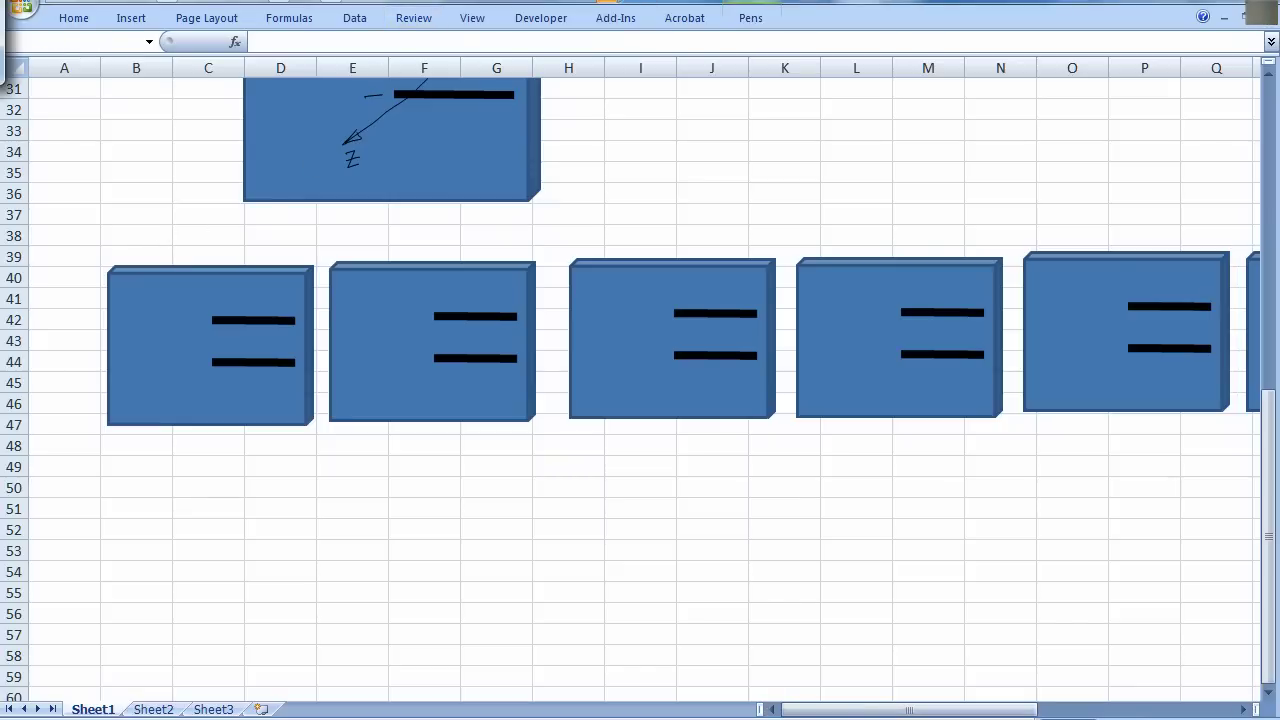
left_click_drag(240, 222, 244, 238)
left_click_drag(290, 224, 300, 232)
left_click_drag(304, 224, 450, 230)
left_click_drag(462, 224, 463, 226)
left_click_drag(250, 244, 474, 238)
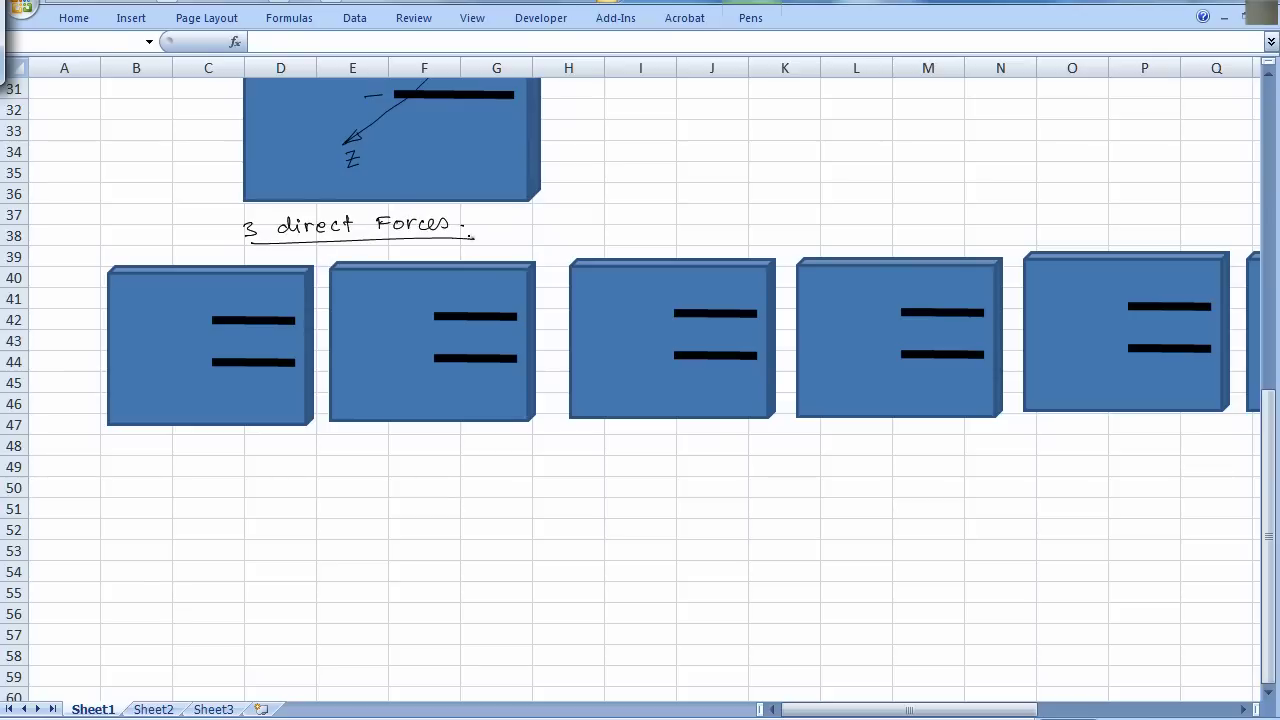
left_click_drag(1268, 540, 1268, 440)
mouse_move(772, 276)
left_mouse_down()
mouse_move(636, 278)
mouse_move(668, 405)
mouse_move(776, 274)
left_mouse_up()
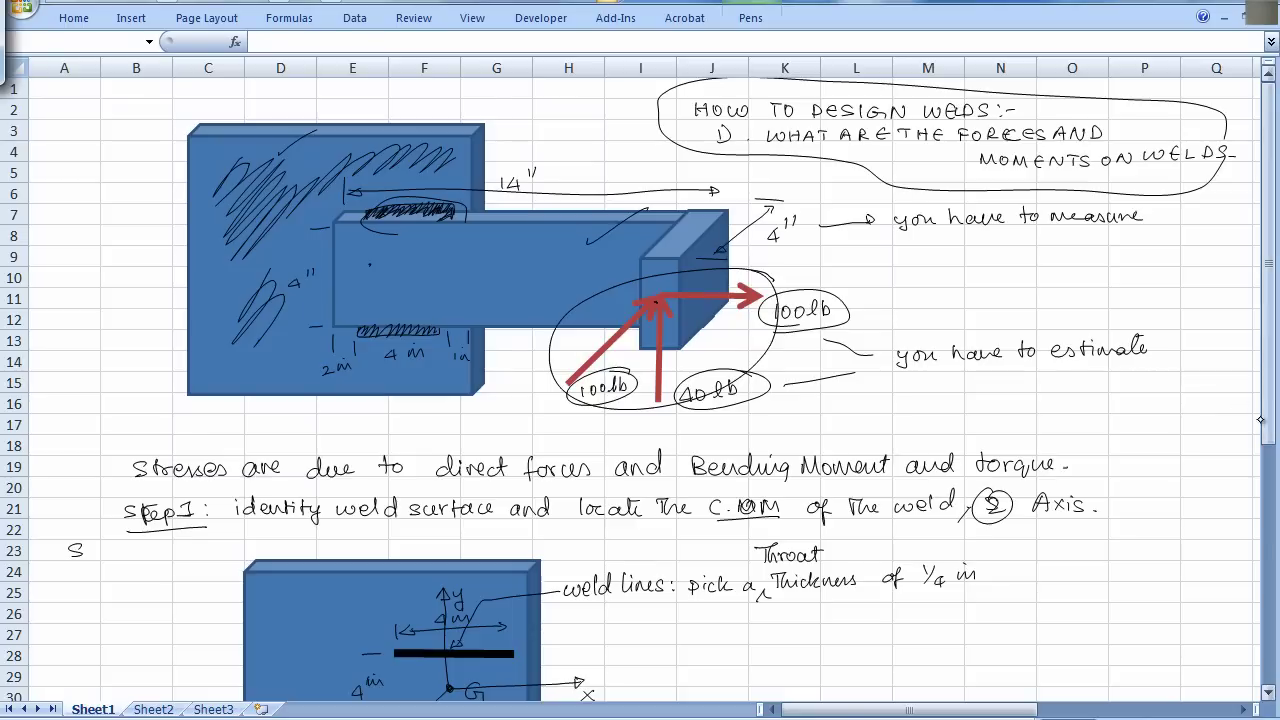
- Draw x, y, z axes in the first panel with a red arrow along x labelled Fx
left_click_drag(1268, 423, 1270, 610)
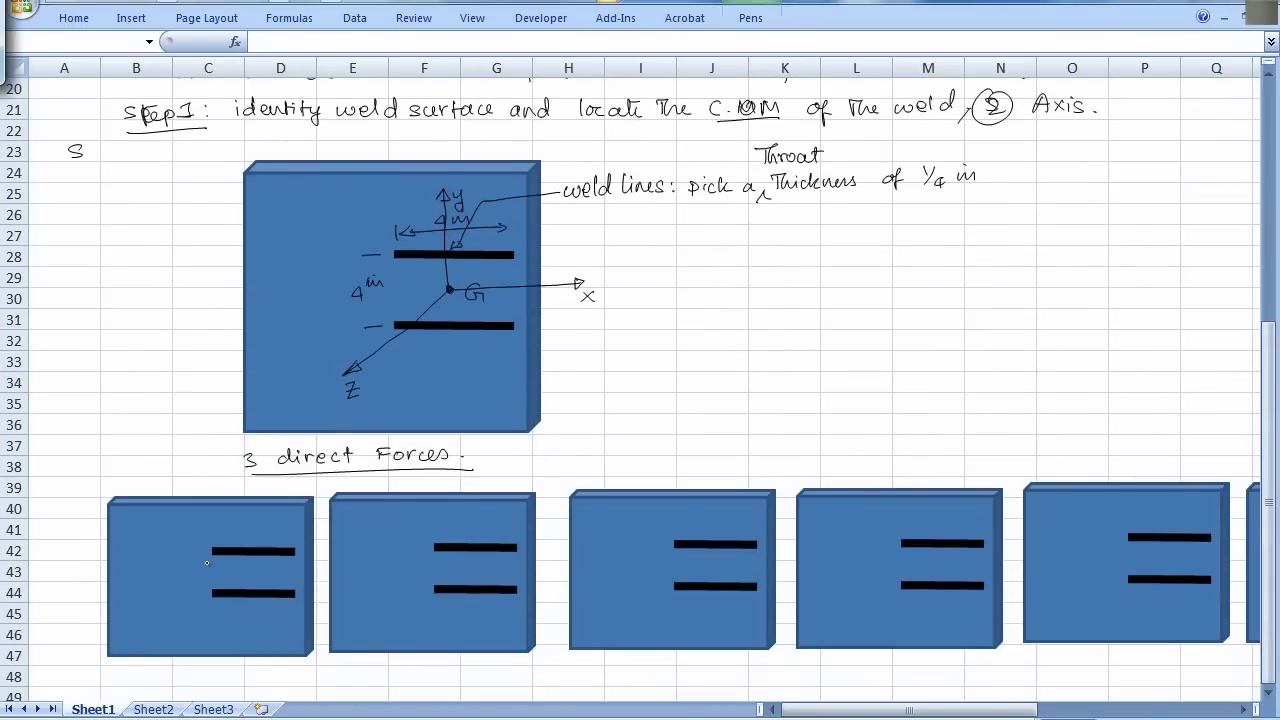
mouse_move(211, 573)
left_mouse_down()
mouse_move(141, 616)
mouse_move(148, 608)
mouse_move(152, 631)
mouse_move(228, 574)
mouse_move(290, 574)
left_mouse_up()
left_click_drag(283, 568, 306, 580)
mouse_move(212, 574)
left_mouse_down()
mouse_move(212, 513)
mouse_move(229, 535)
left_mouse_up()
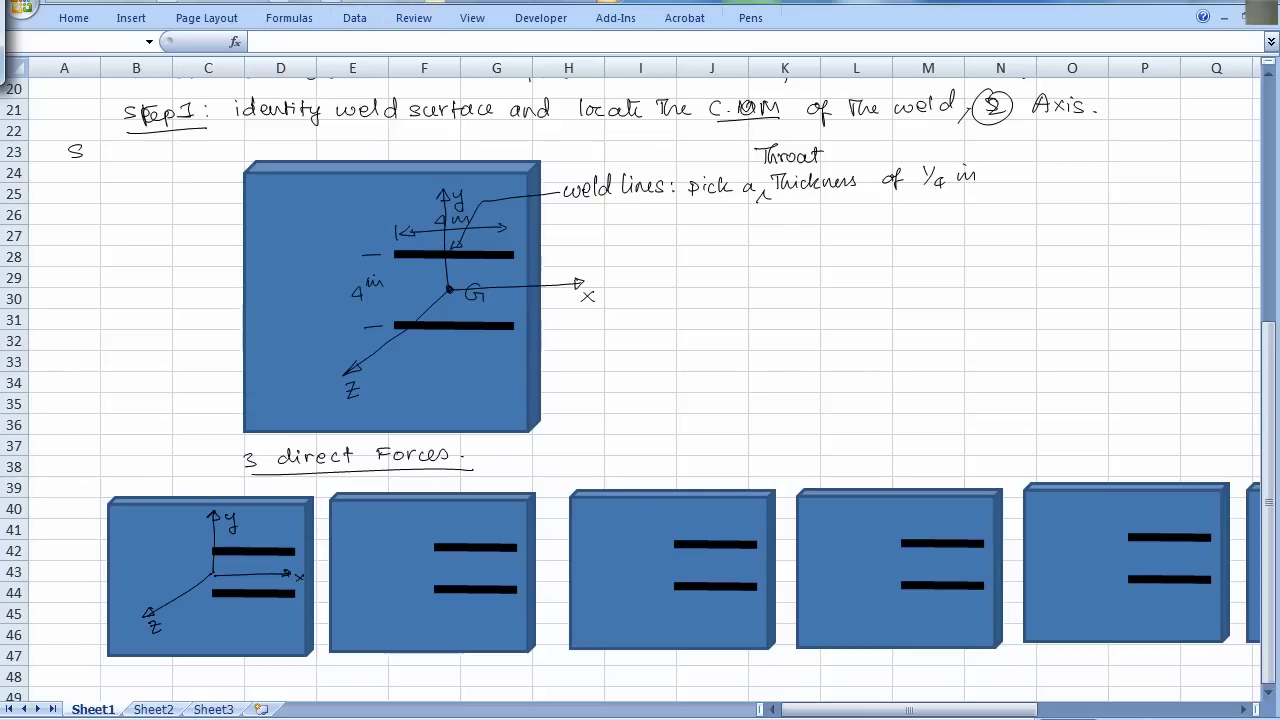
left_click_drag(216, 575, 268, 574)
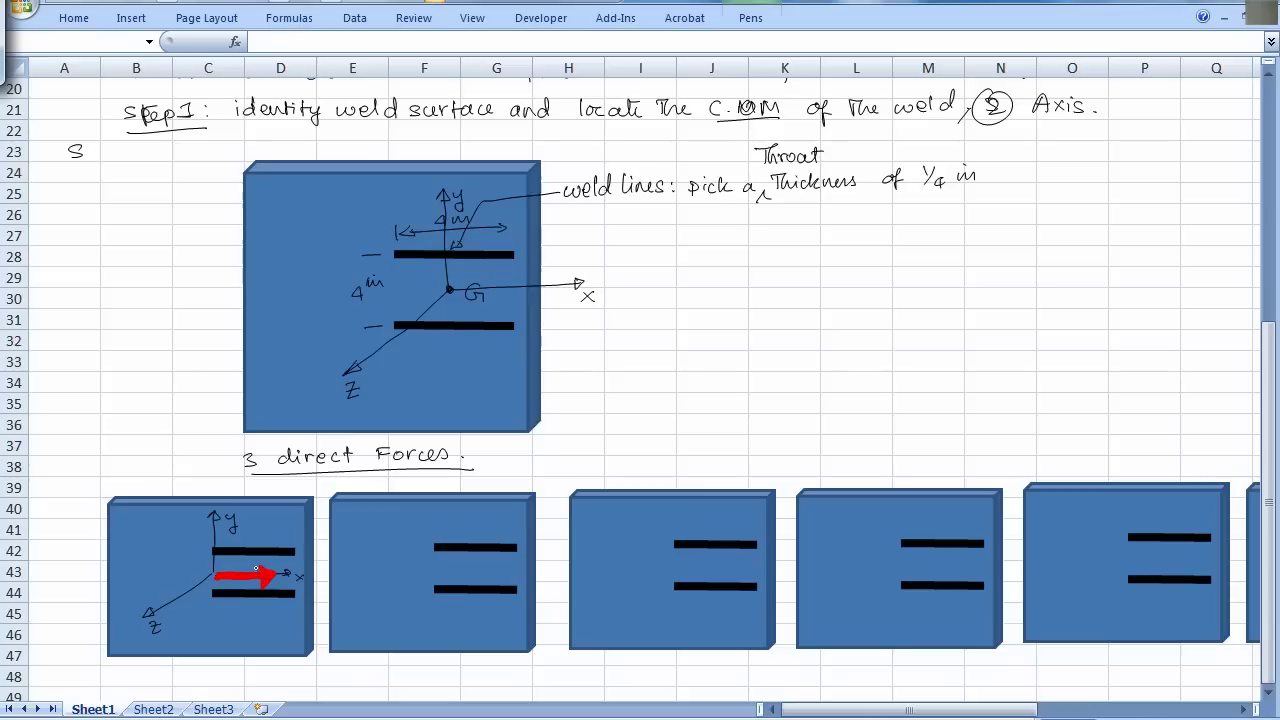
mouse_move(252, 604)
left_mouse_down()
mouse_move(254, 620)
mouse_move(263, 602)
left_mouse_up()
left_click_drag(253, 612, 264, 631)
- Draw a red upward arrow labelled Fy in panel two and a diagonal Fz arrow in panel three
mouse_move(467, 567)
left_mouse_down()
mouse_move(461, 529)
mouse_move(470, 515)
mouse_move(500, 507)
left_mouse_up()
left_click_drag(487, 519, 503, 524)
left_click_drag(510, 514, 501, 535)
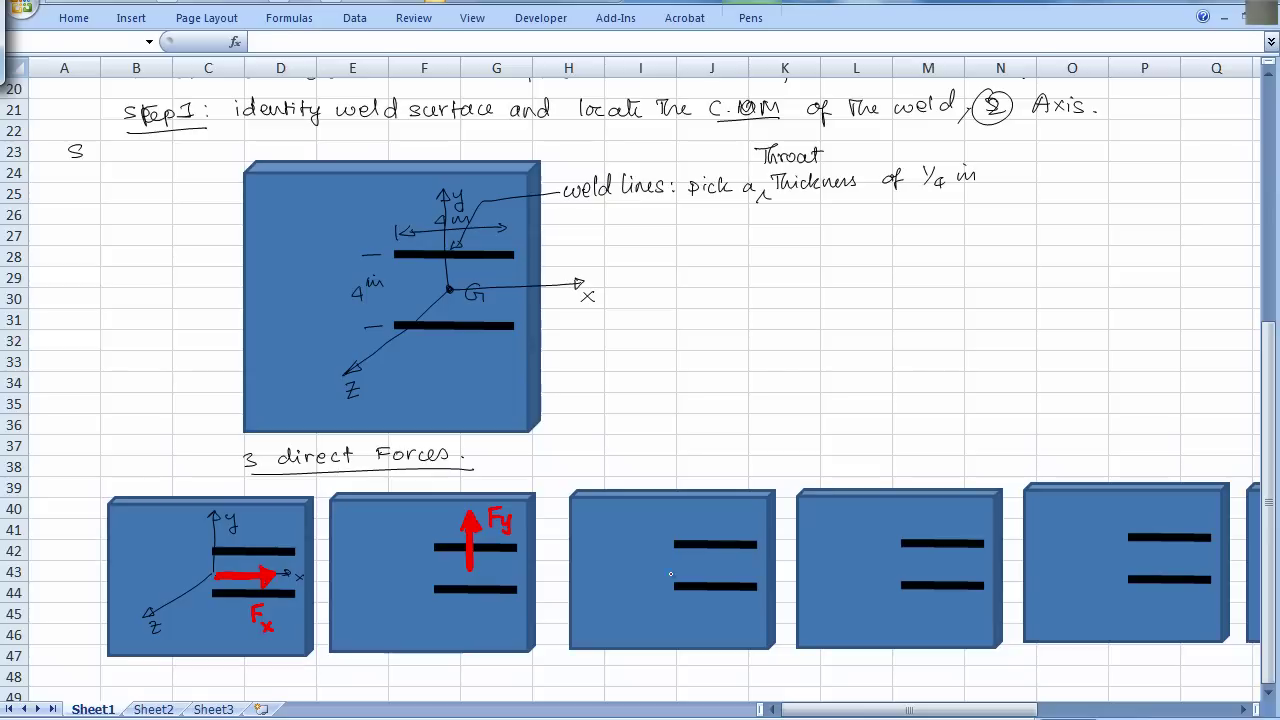
mouse_move(703, 565)
left_mouse_down()
mouse_move(659, 607)
mouse_move(709, 570)
mouse_move(650, 618)
mouse_move(708, 568)
mouse_move(654, 619)
mouse_move(694, 608)
left_mouse_up()
left_click_drag(682, 618, 703, 626)
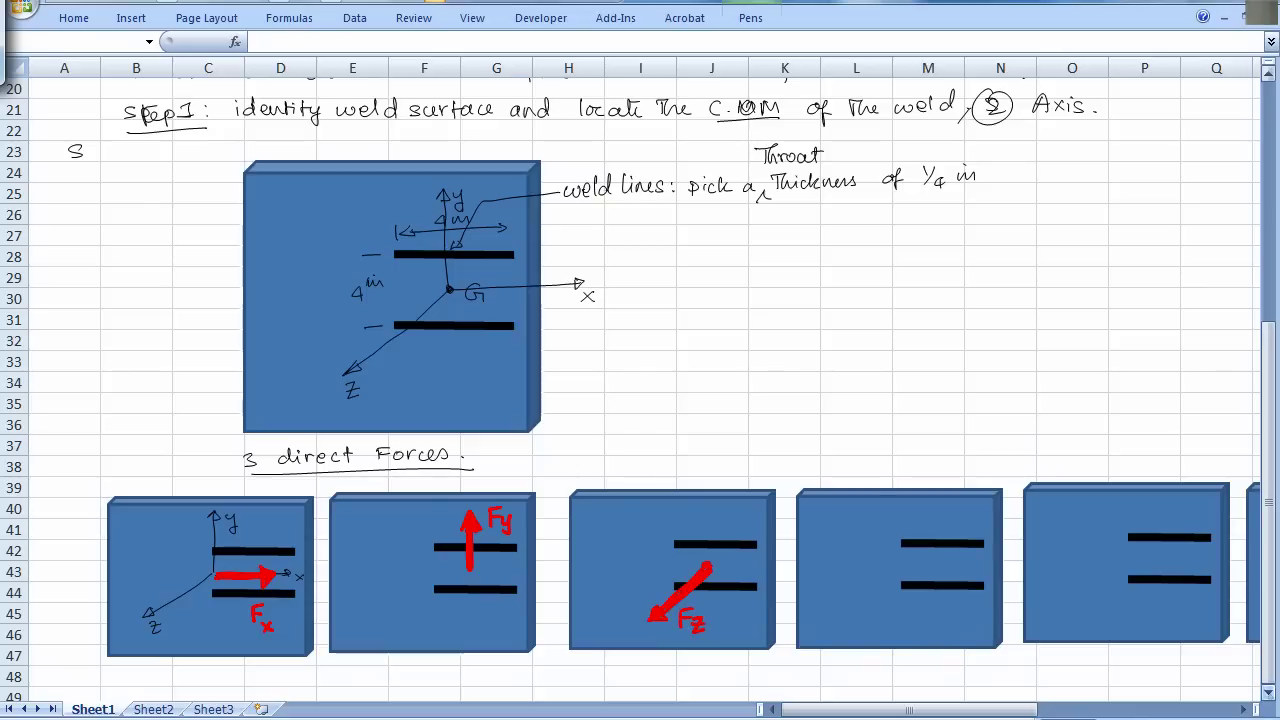
- Draw a red curved moment arrow with arrowhead in the fourth panel, labelled My
left_click(1243, 709)
left_click(1243, 709)
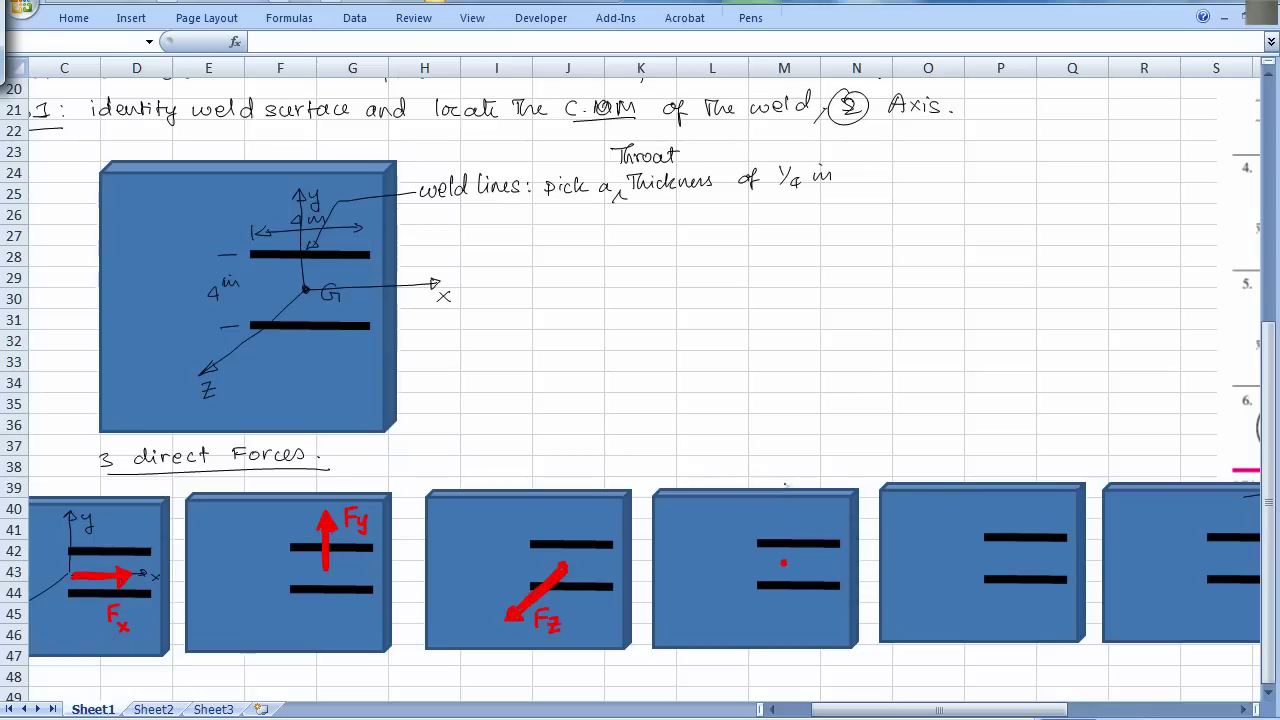
left_click(790, 562)
left_click_drag(795, 459, 795, 468)
mouse_move(775, 518)
left_mouse_down()
mouse_move(810, 508)
mouse_move(818, 522)
left_mouse_up()
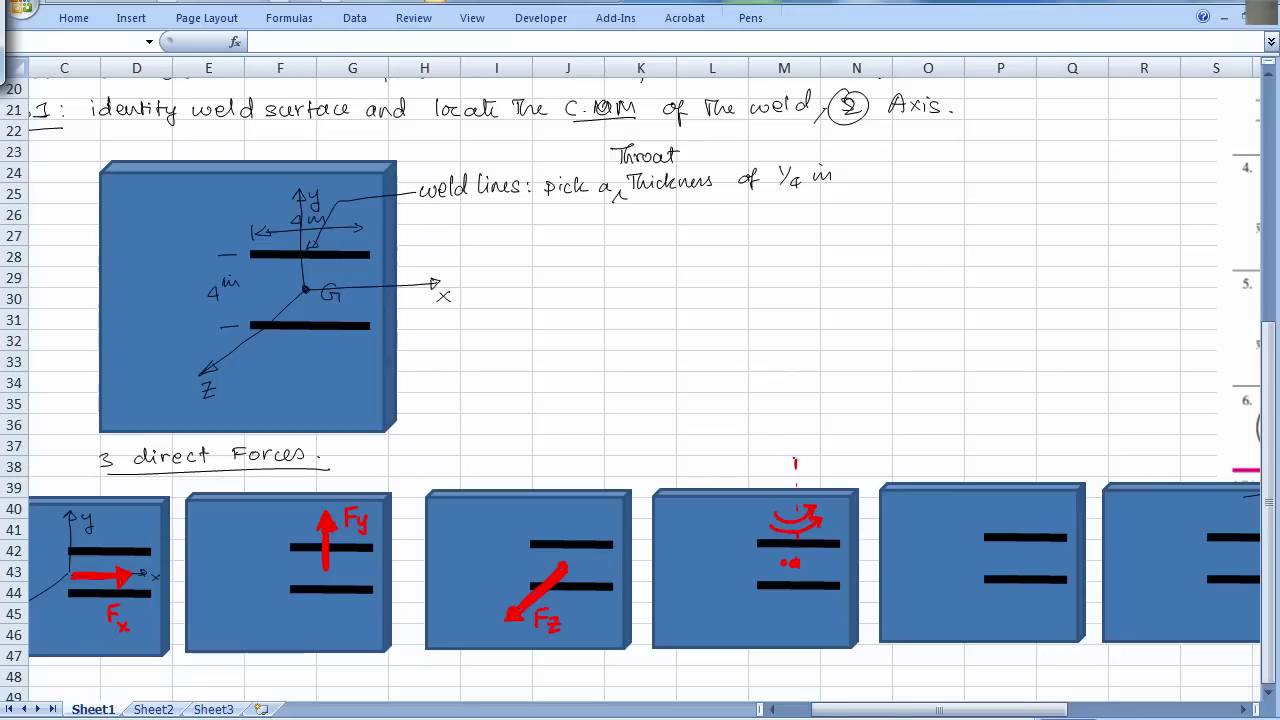
left_click_drag(786, 470, 797, 463)
mouse_move(788, 436)
left_mouse_down()
mouse_move(789, 418)
mouse_move(816, 436)
left_mouse_up()
left_click_drag(823, 427, 814, 447)
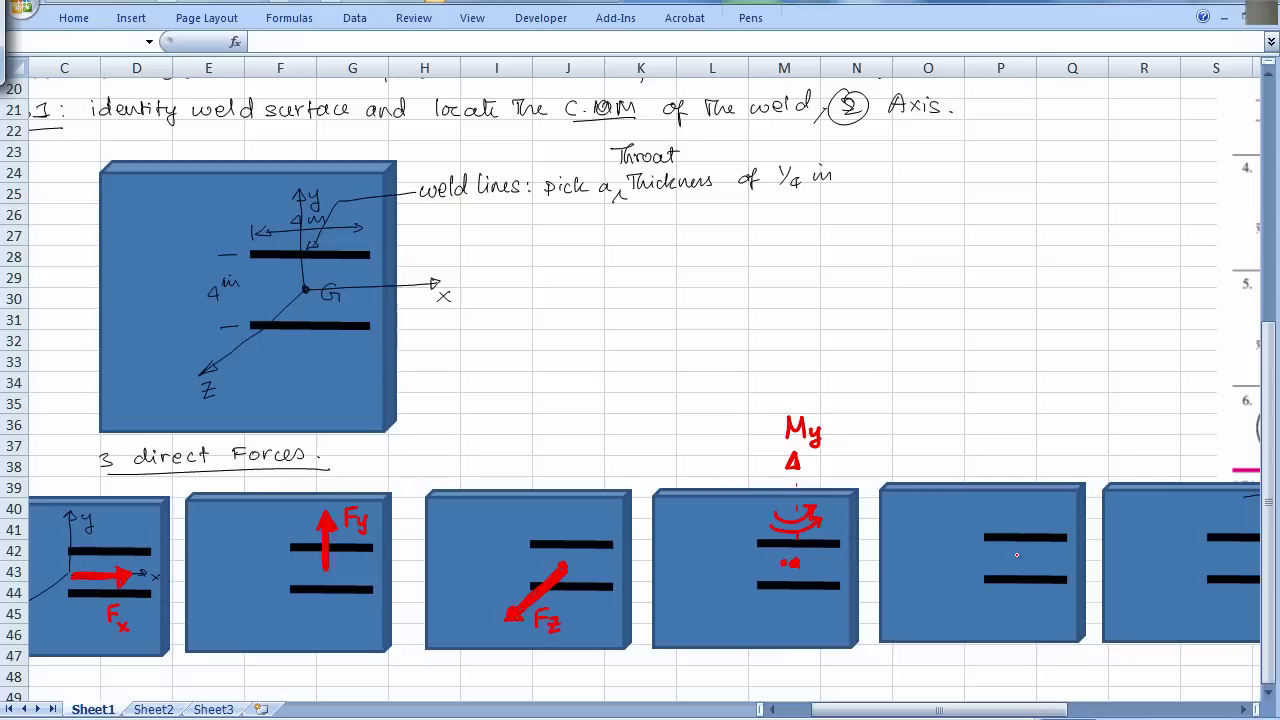
- Draw the Mx moment arrow in the fifth panel and the Mz moment arc in the sixth
mouse_move(1016, 555)
left_mouse_down()
mouse_move(1100, 553)
mouse_move(1038, 565)
mouse_move(1042, 555)
mouse_move(1052, 565)
mouse_move(1035, 568)
mouse_move(1076, 600)
left_mouse_up()
scroll(1086, 553, "right", 2)
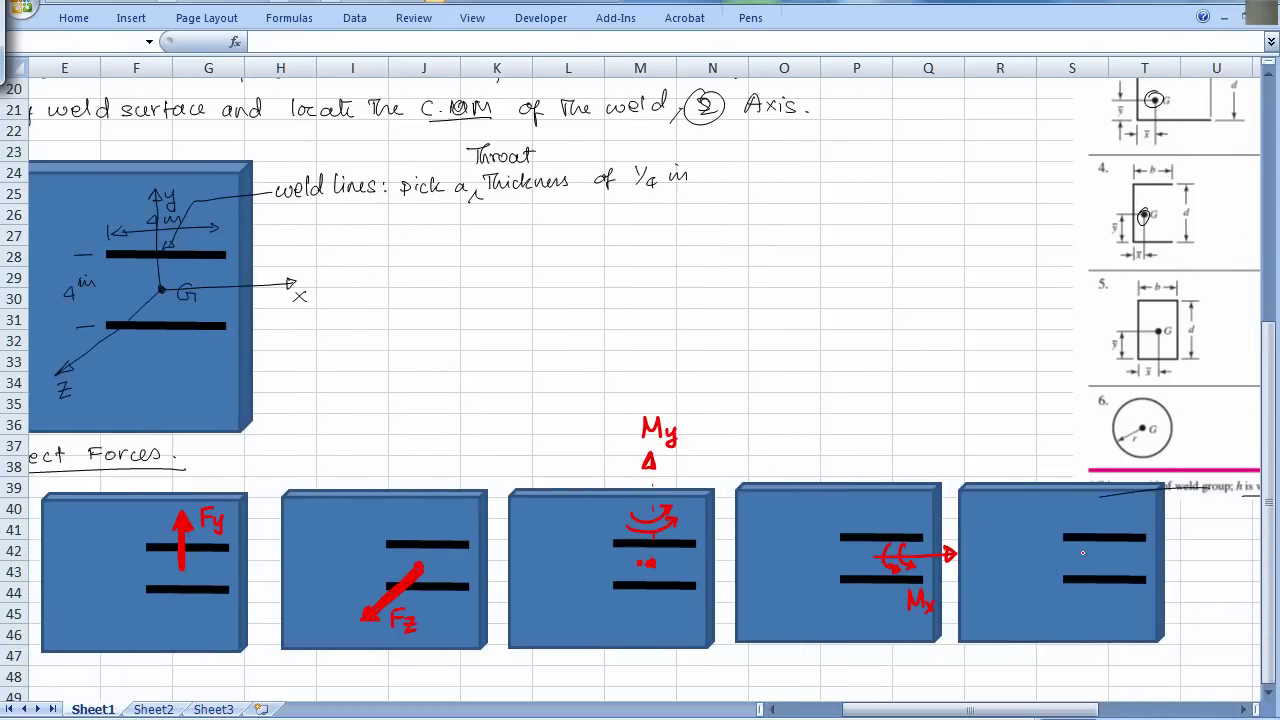
mouse_move(1086, 553)
left_mouse_down()
mouse_move(1099, 560)
mouse_move(1004, 610)
mouse_move(1016, 598)
mouse_move(1022, 612)
left_mouse_up()
mouse_move(1052, 600)
left_mouse_down()
mouse_move(1036, 570)
mouse_move(1064, 562)
mouse_move(1036, 566)
left_mouse_up()
mouse_move(1050, 622)
left_mouse_down()
mouse_move(1053, 606)
mouse_move(1079, 618)
left_mouse_up()
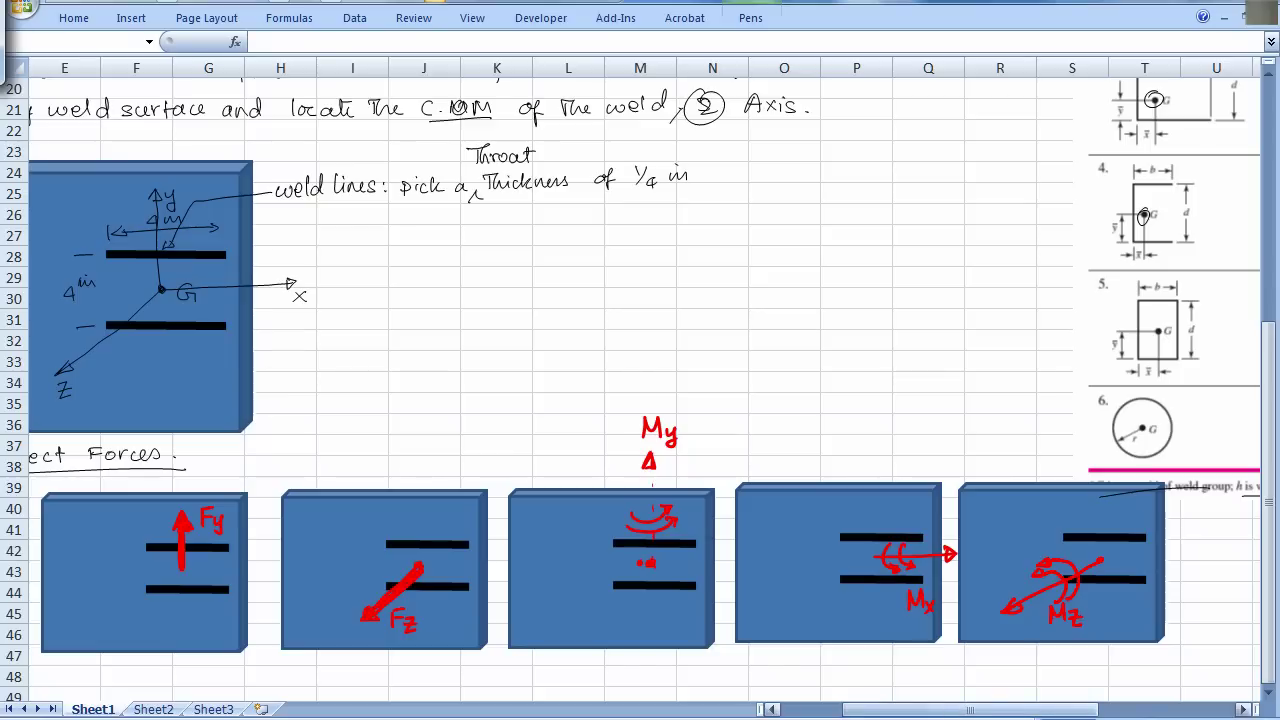
left_click_drag(970, 710, 906, 710)
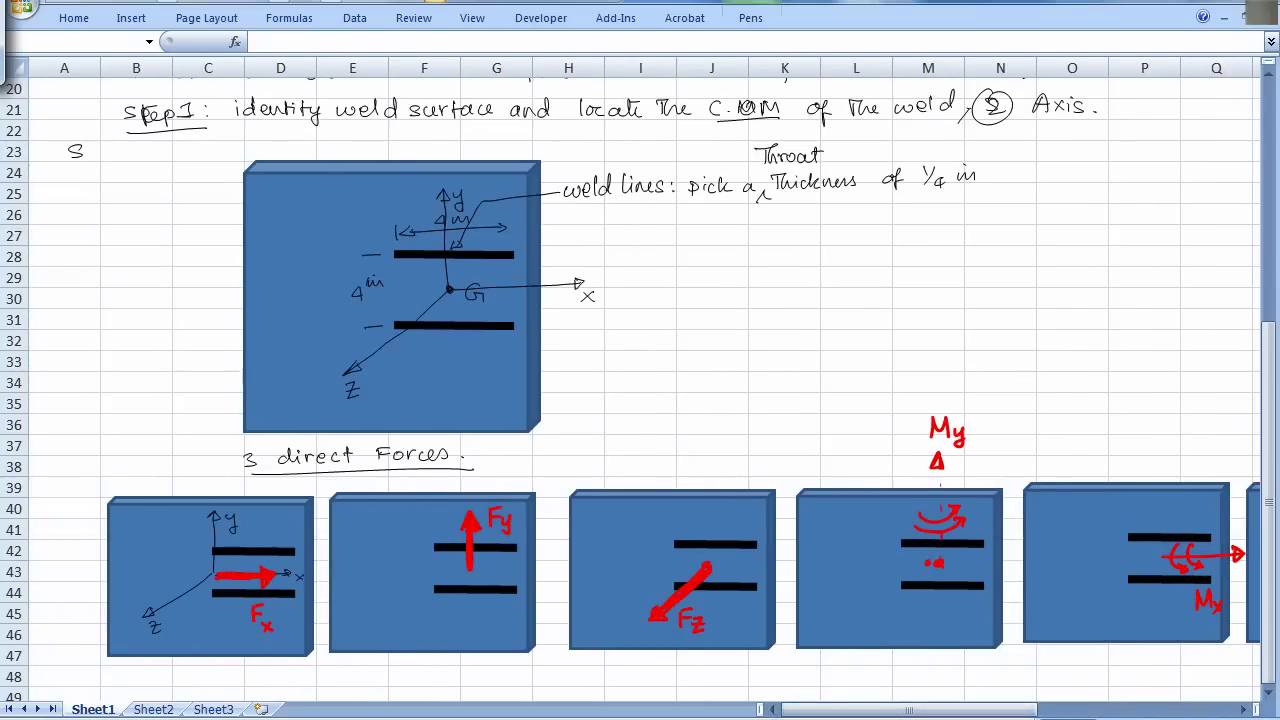
left_click(1268, 694)
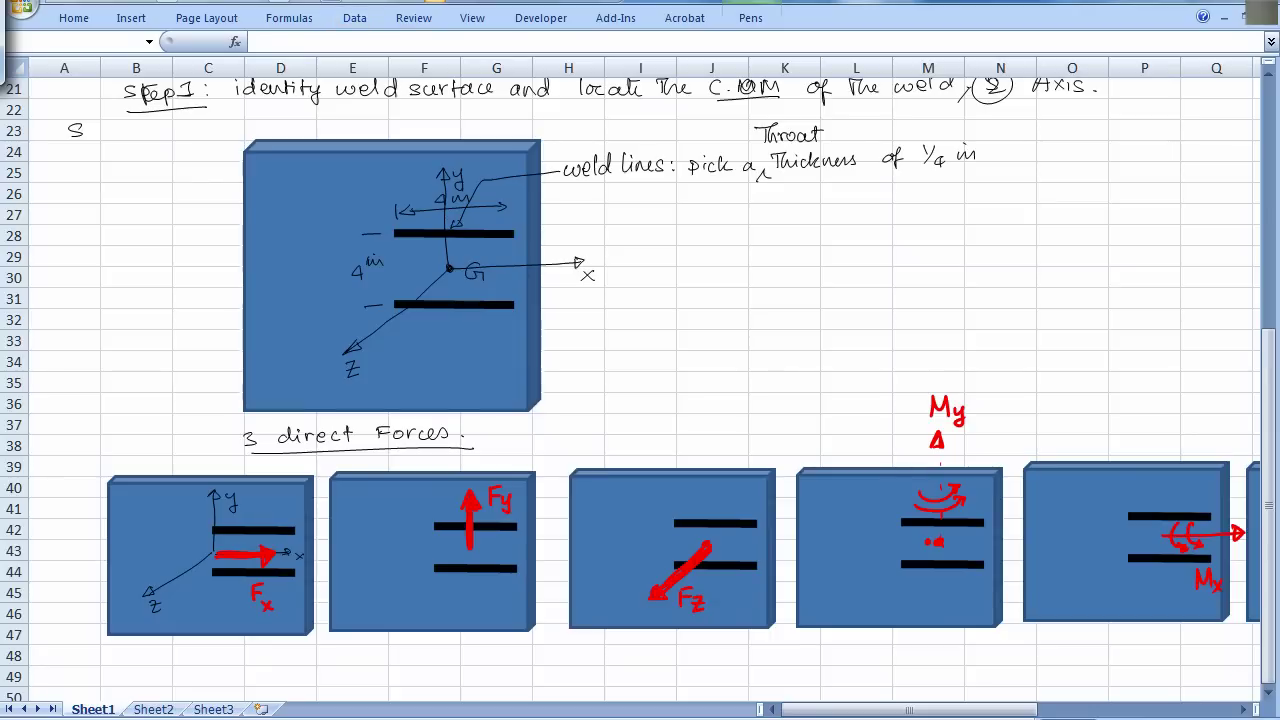
- Ink the arm out to load point P with its 40 lb and 100 lb force arrows, labelled P
left_click(320, 25)
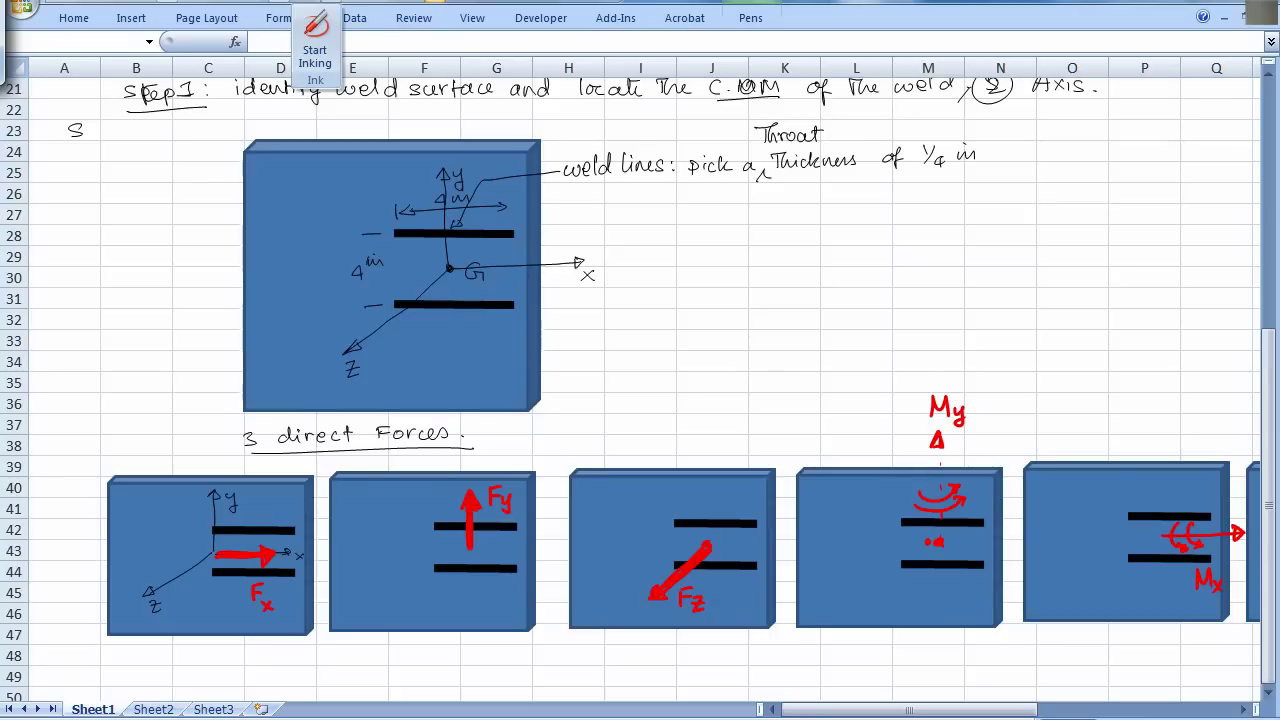
left_click(315, 45)
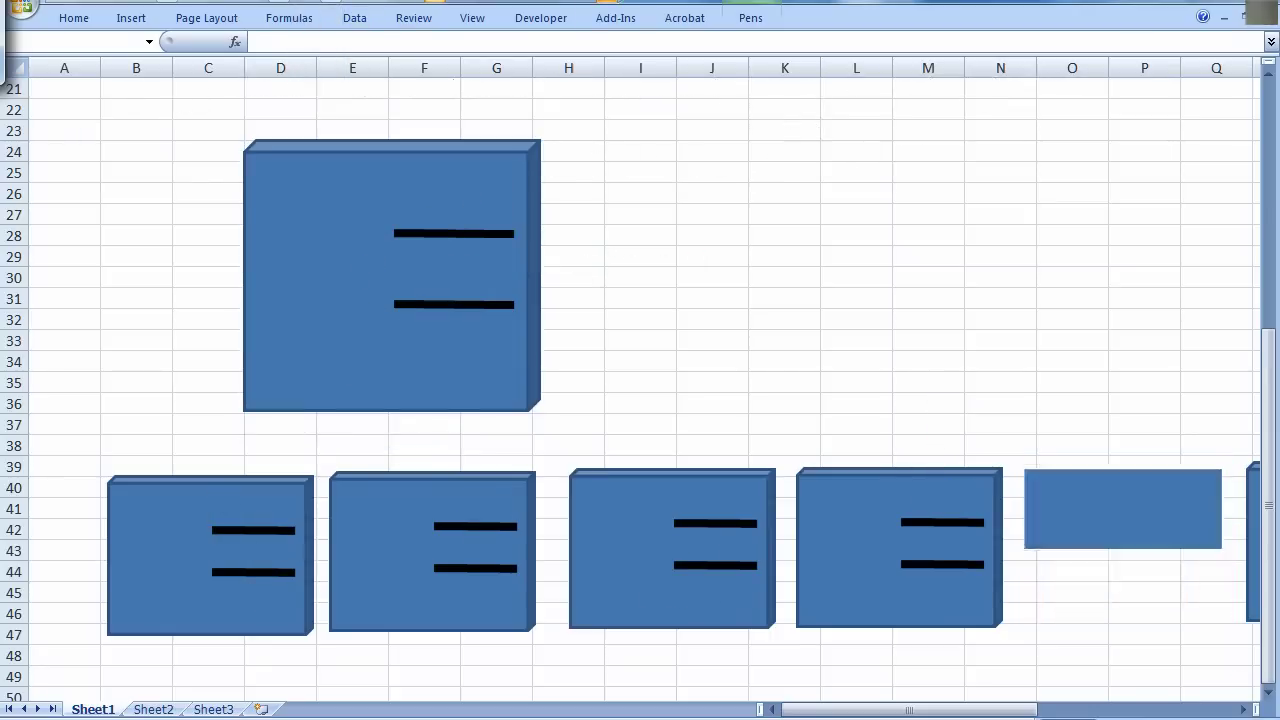
mouse_move(519, 264)
left_mouse_down()
mouse_move(732, 261)
mouse_move(656, 315)
mouse_move(752, 322)
mouse_move(784, 310)
mouse_move(792, 322)
left_mouse_up()
mouse_move(656, 316)
left_mouse_down()
mouse_move(655, 365)
mouse_move(649, 330)
mouse_move(662, 330)
mouse_move(667, 365)
mouse_move(716, 366)
left_mouse_up()
mouse_move(593, 342)
left_mouse_down()
mouse_move(648, 321)
mouse_move(606, 354)
mouse_move(640, 340)
mouse_move(648, 350)
left_mouse_up()
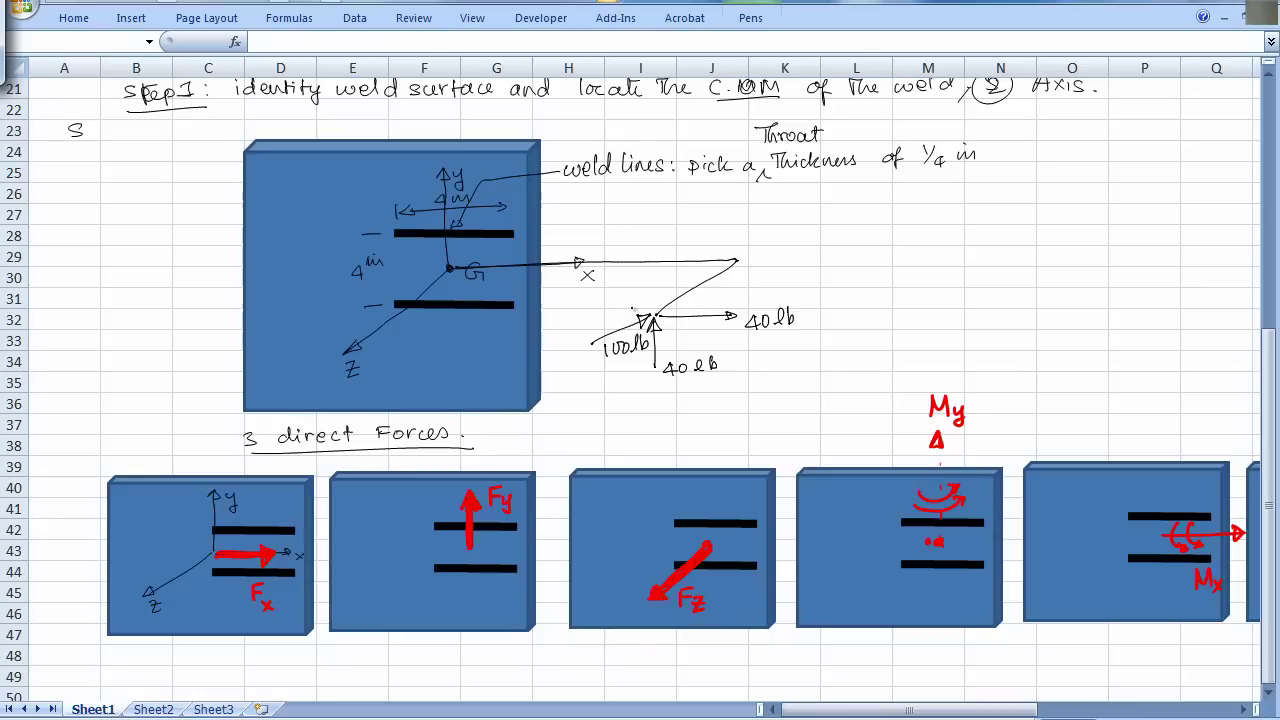
left_click_drag(645, 305, 649, 298)
- Add the 10'' distance along x, the 4'' arm length, and the 2'' dimension to centroid G
left_click_drag(592, 242, 591, 255)
left_click_drag(606, 243, 618, 242)
left_click_drag(625, 232, 624, 240)
mouse_move(721, 280)
left_mouse_down()
mouse_move(729, 300)
mouse_move(737, 279)
left_mouse_up()
left_click_drag(745, 267, 744, 276)
mouse_move(404, 268)
left_mouse_down()
mouse_move(446, 268)
mouse_move(410, 274)
mouse_move(424, 276)
left_mouse_up()
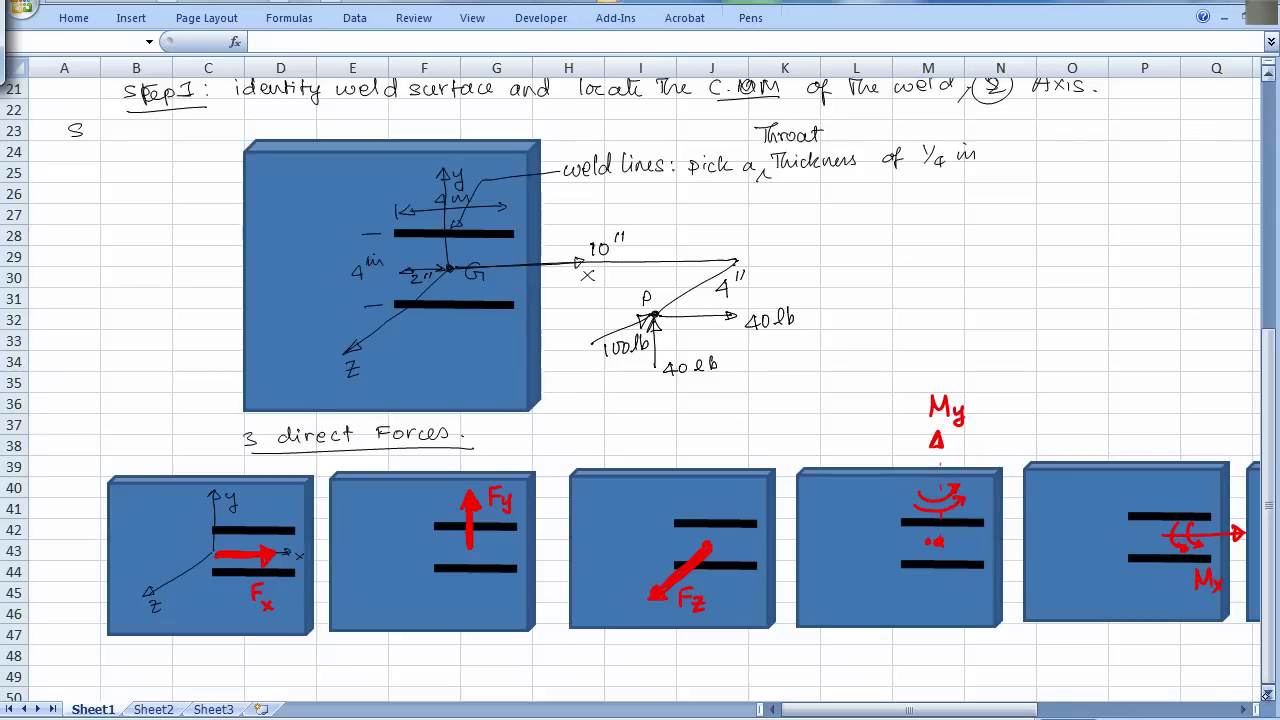
- Write Fx = 40 lb under the Fx panel and circle the horizontal 40 lb force at P
scroll(104, 593, "down", 1)
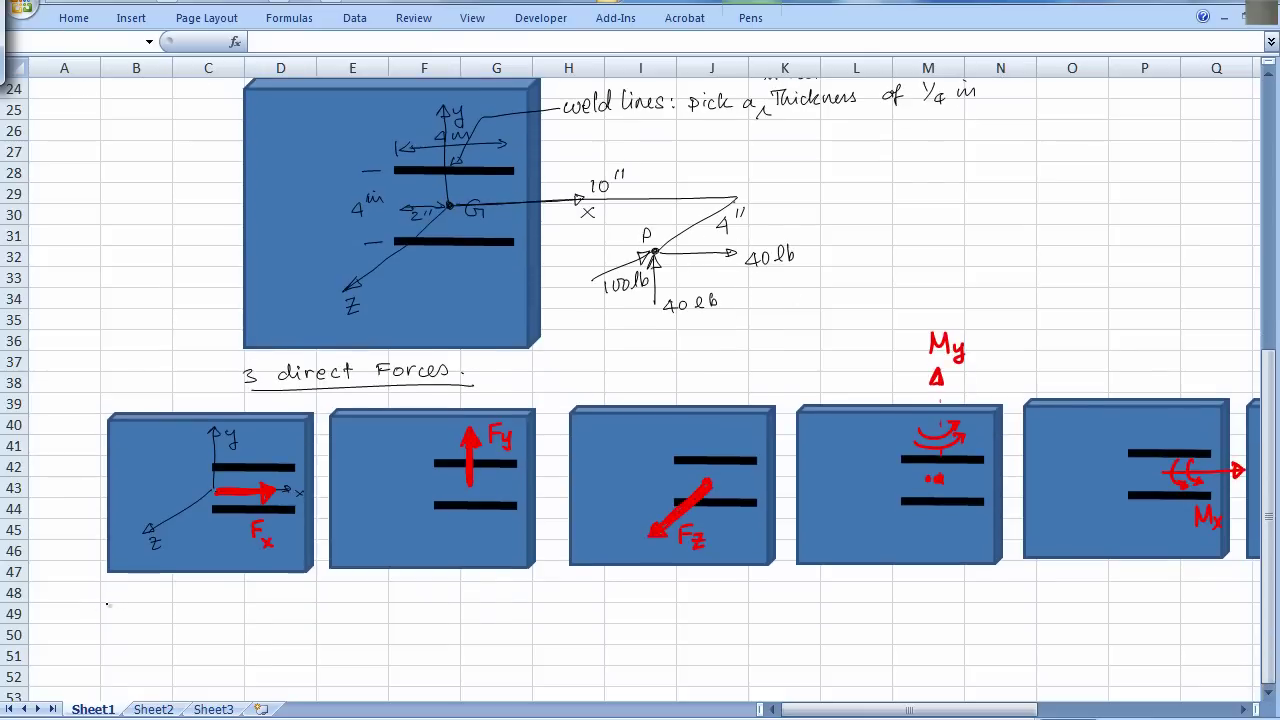
mouse_move(110, 602)
left_mouse_down()
mouse_move(110, 622)
mouse_move(122, 601)
left_mouse_up()
left_click_drag(110, 612, 132, 622)
left_click_drag(132, 612, 123, 622)
left_click_drag(152, 614, 165, 619)
mouse_move(752, 270)
left_mouse_down()
mouse_move(815, 240)
mouse_move(800, 270)
left_mouse_up()
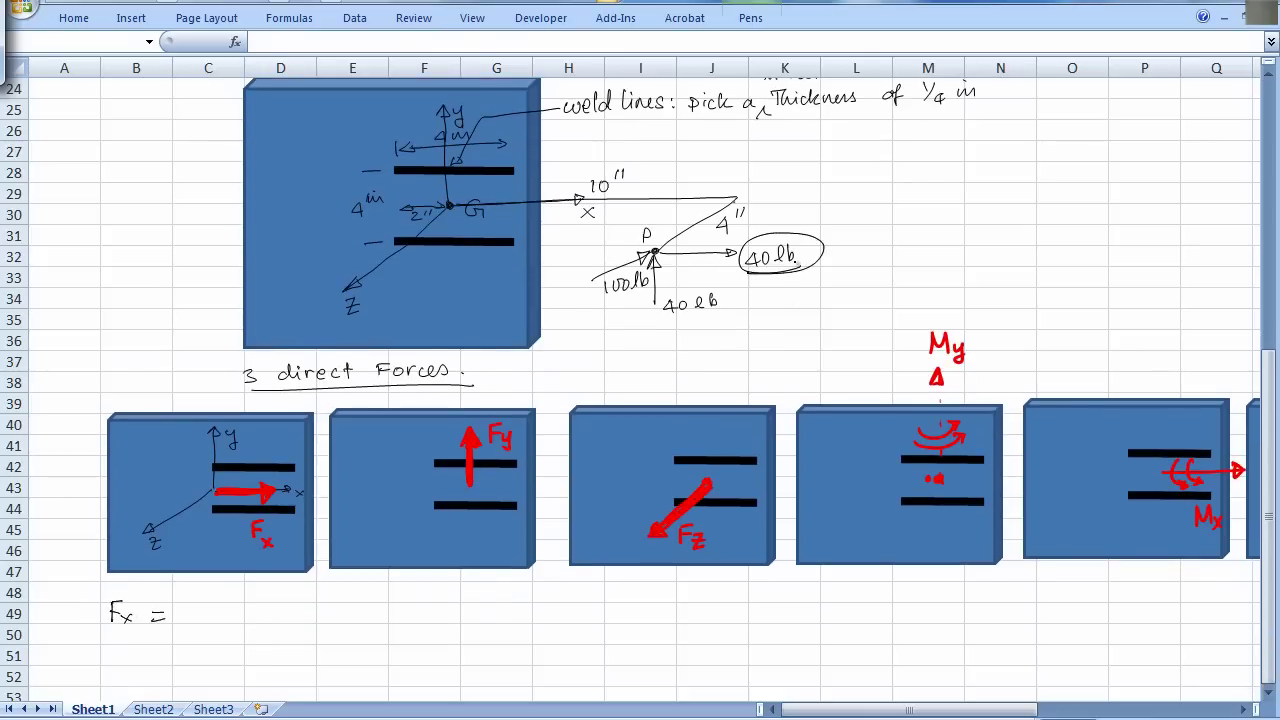
mouse_move(186, 611)
left_mouse_down()
mouse_move(178, 622)
mouse_move(191, 619)
left_mouse_up()
mouse_move(189, 608)
left_mouse_down()
mouse_move(188, 626)
mouse_move(204, 611)
mouse_move(224, 623)
left_mouse_up()
left_click_drag(240, 600, 240, 622)
- Write Fy = 40 lb and start Fz = −100 lb, circling the matching forces at P
mouse_move(656, 318)
left_mouse_down()
mouse_move(732, 310)
mouse_move(645, 302)
mouse_move(668, 321)
left_mouse_up()
mouse_move(399, 608)
left_mouse_down()
mouse_move(400, 621)
mouse_move(410, 608)
mouse_move(433, 617)
left_mouse_up()
left_click_drag(424, 623, 444, 622)
mouse_move(452, 612)
left_mouse_down()
mouse_move(454, 628)
mouse_move(458, 614)
mouse_move(472, 626)
left_mouse_up()
left_click_drag(484, 606, 494, 617)
mouse_move(606, 300)
left_mouse_down()
mouse_move(618, 304)
mouse_move(604, 270)
mouse_move(624, 300)
left_mouse_up()
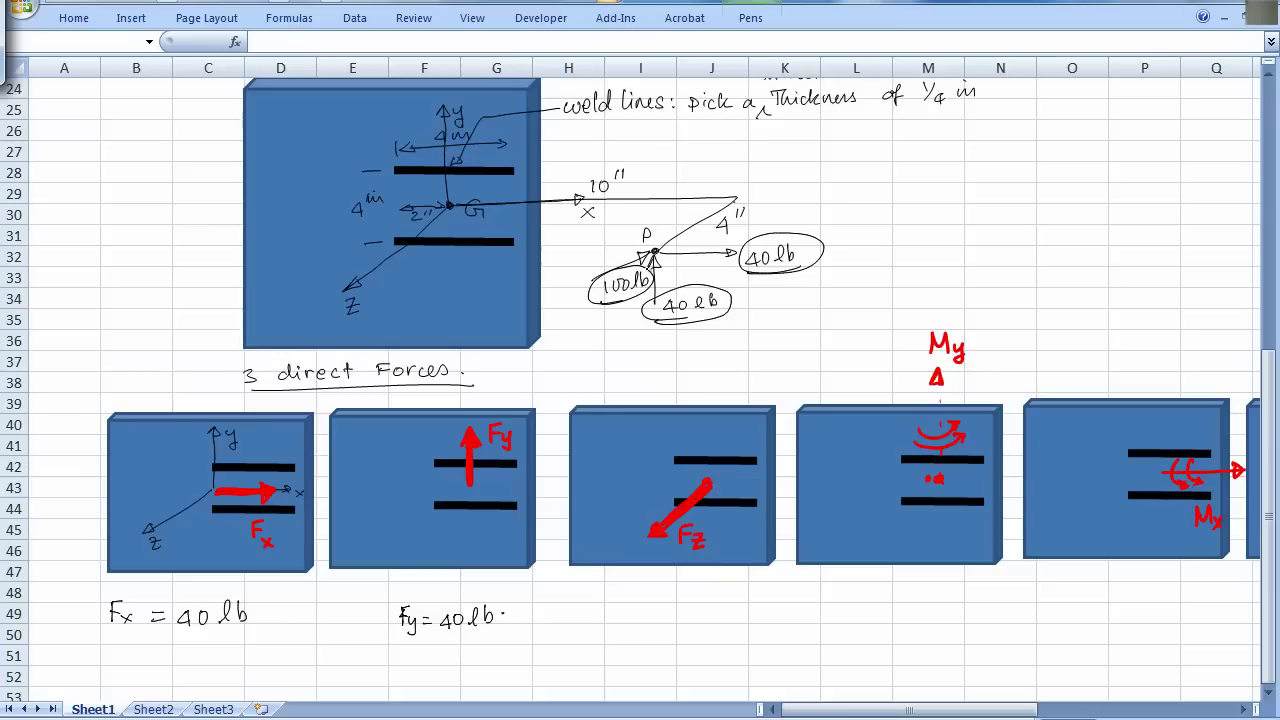
mouse_move(611, 606)
left_mouse_down()
mouse_move(626, 622)
mouse_move(726, 602)
mouse_move(736, 612)
left_mouse_up()
- Write M = r × F with a cyclic x-y-z sketch, and My = zFx − xFz under panel four
mouse_move(918, 208)
left_mouse_down()
mouse_move(920, 230)
mouse_move(998, 214)
mouse_move(994, 230)
mouse_move(1052, 206)
mouse_move(1050, 232)
left_mouse_up()
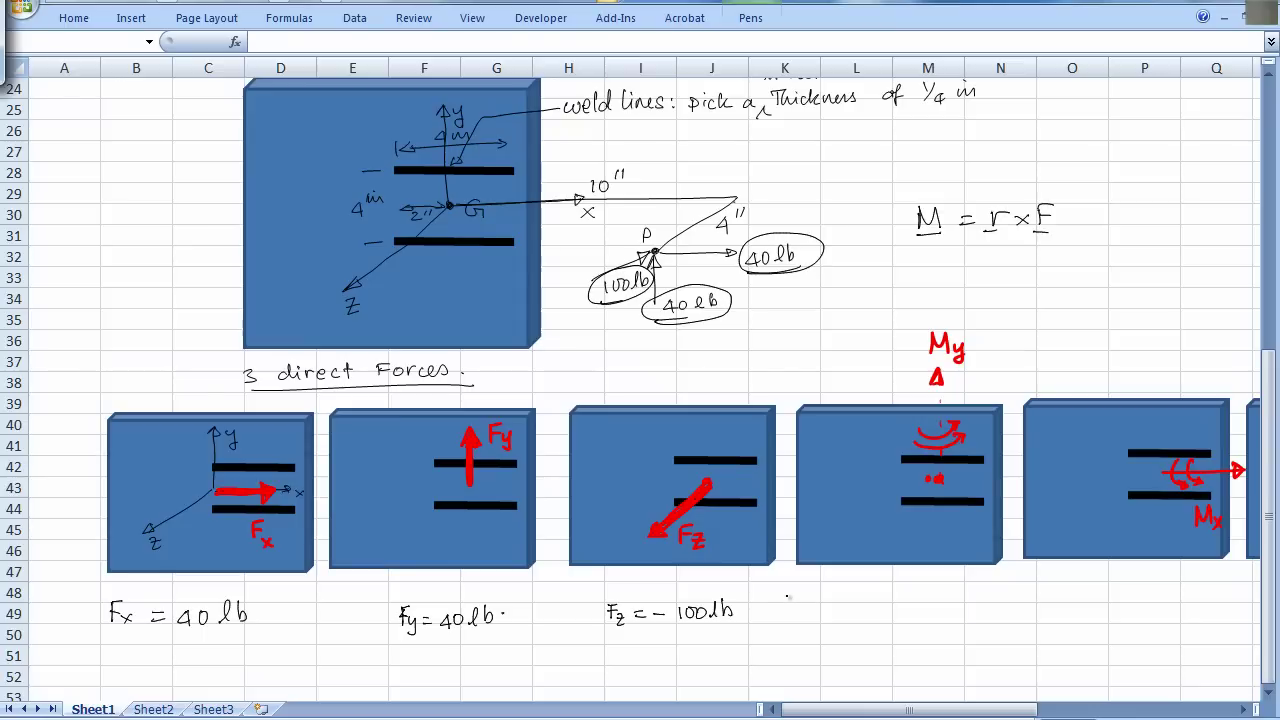
mouse_move(800, 606)
left_mouse_down()
mouse_move(812, 598)
mouse_move(836, 618)
mouse_move(852, 604)
mouse_move(866, 614)
mouse_move(876, 596)
mouse_move(892, 616)
mouse_move(950, 600)
mouse_move(960, 622)
left_mouse_up()
mouse_move(966, 268)
left_mouse_down()
mouse_move(1014, 283)
mouse_move(964, 302)
mouse_move(1010, 308)
mouse_move(946, 298)
mouse_move(993, 271)
mouse_move(1009, 285)
mouse_move(986, 314)
left_mouse_up()
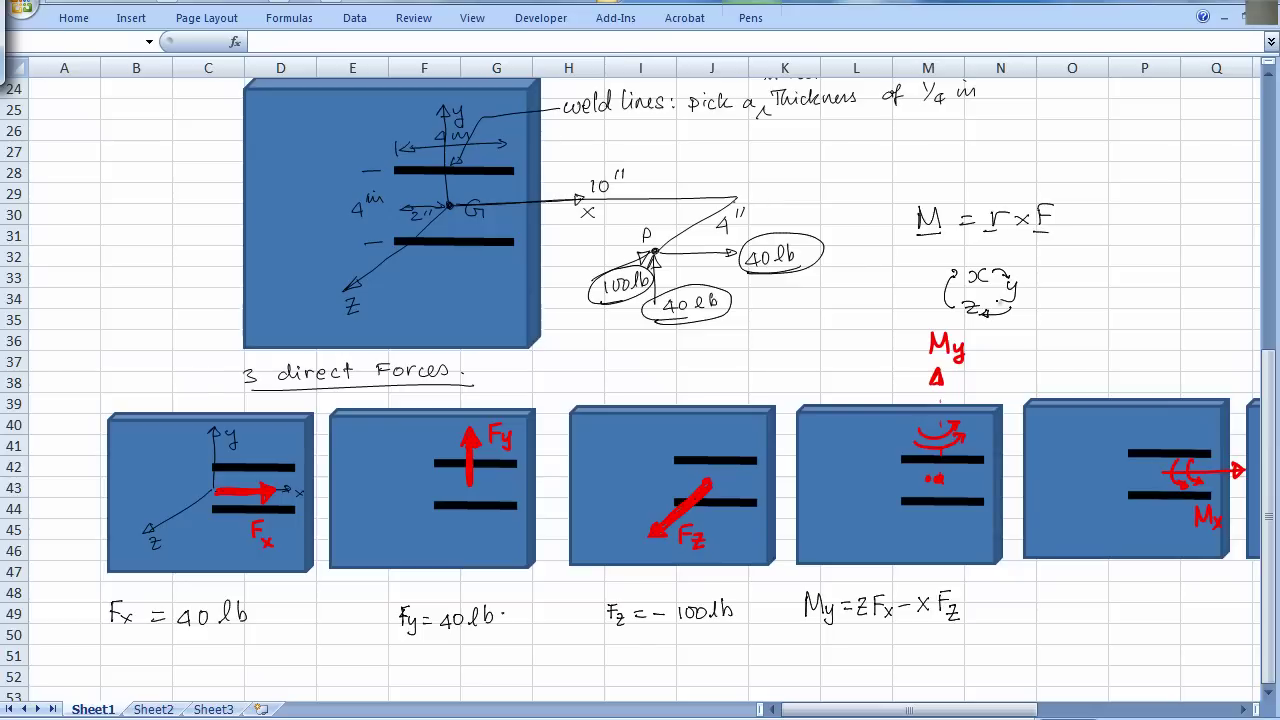
left_click_drag(822, 630, 832, 630)
left_click_drag(967, 314, 978, 300)
- Write Mx = yFz − zFy under the Mx panel
left_click(1243, 709)
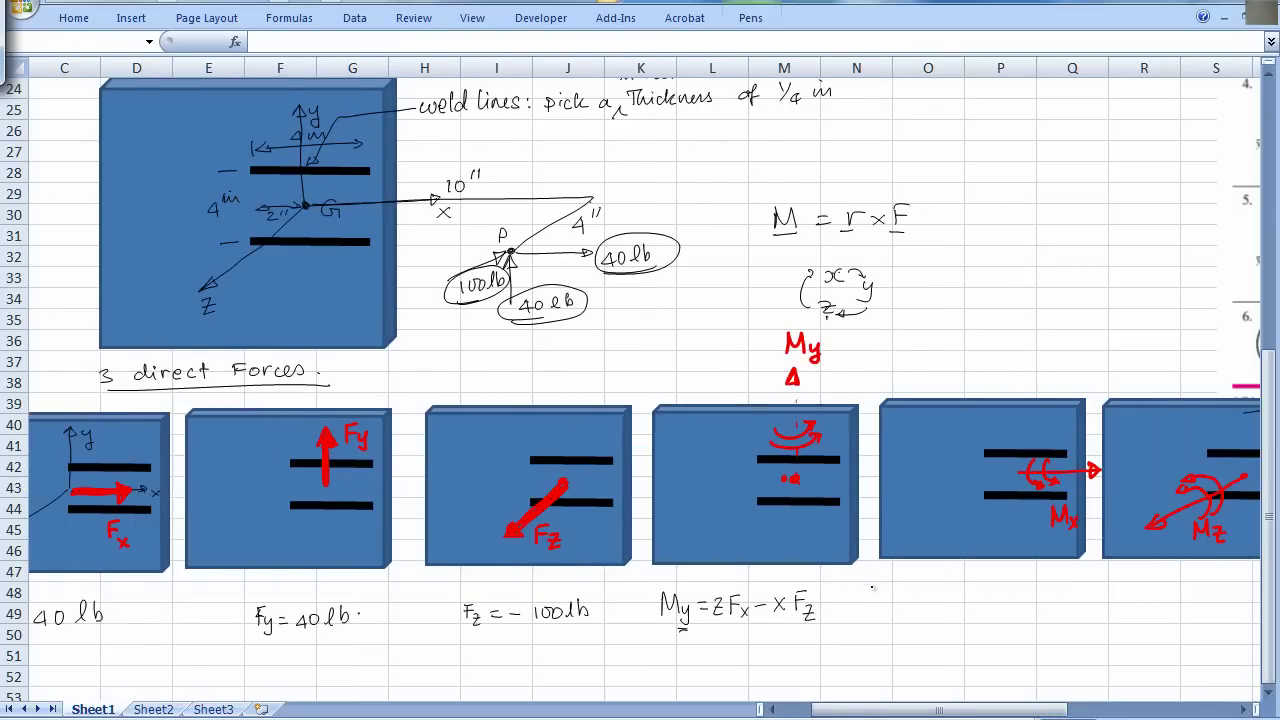
mouse_move(880, 606)
left_mouse_down()
mouse_move(884, 586)
mouse_move(912, 611)
left_mouse_up()
left_click_drag(912, 598, 902, 611)
left_click_drag(915, 594, 925, 594)
left_click_drag(915, 600, 925, 600)
mouse_move(936, 594)
left_mouse_down()
mouse_move(946, 604)
mouse_move(932, 620)
mouse_move(955, 586)
left_mouse_up()
mouse_move(954, 586)
left_mouse_down()
mouse_move(968, 586)
mouse_move(970, 611)
left_mouse_up()
mouse_move(975, 596)
left_mouse_down()
mouse_move(1008, 603)
mouse_move(1015, 586)
left_mouse_up()
left_click_drag(1014, 586, 1024, 594)
mouse_move(1026, 594)
left_mouse_down()
mouse_move(1030, 614)
mouse_move(1079, 596)
left_mouse_up()
- Write Mz = xFy − yFx under the Mz panel and box the three moment equations
left_click(1245, 709)
left_click_drag(1082, 589, 1093, 589)
left_click_drag(1082, 595, 1093, 595)
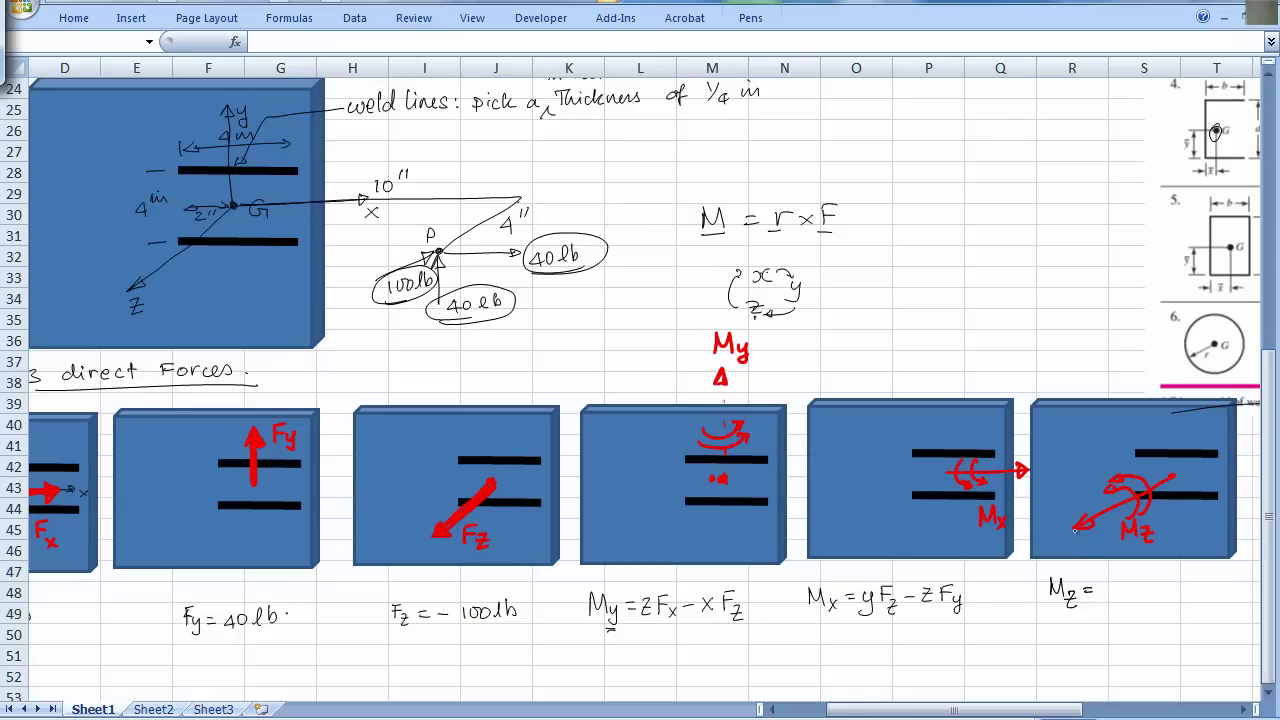
mouse_move(1100, 586)
left_mouse_down()
mouse_move(1114, 598)
mouse_move(1126, 580)
mouse_move(1168, 604)
mouse_move(1196, 574)
mouse_move(1206, 596)
left_mouse_up()
mouse_move(1037, 614)
left_mouse_down()
mouse_move(1229, 598)
mouse_move(1205, 566)
mouse_move(1055, 558)
mouse_move(1025, 582)
mouse_move(1032, 618)
left_mouse_up()
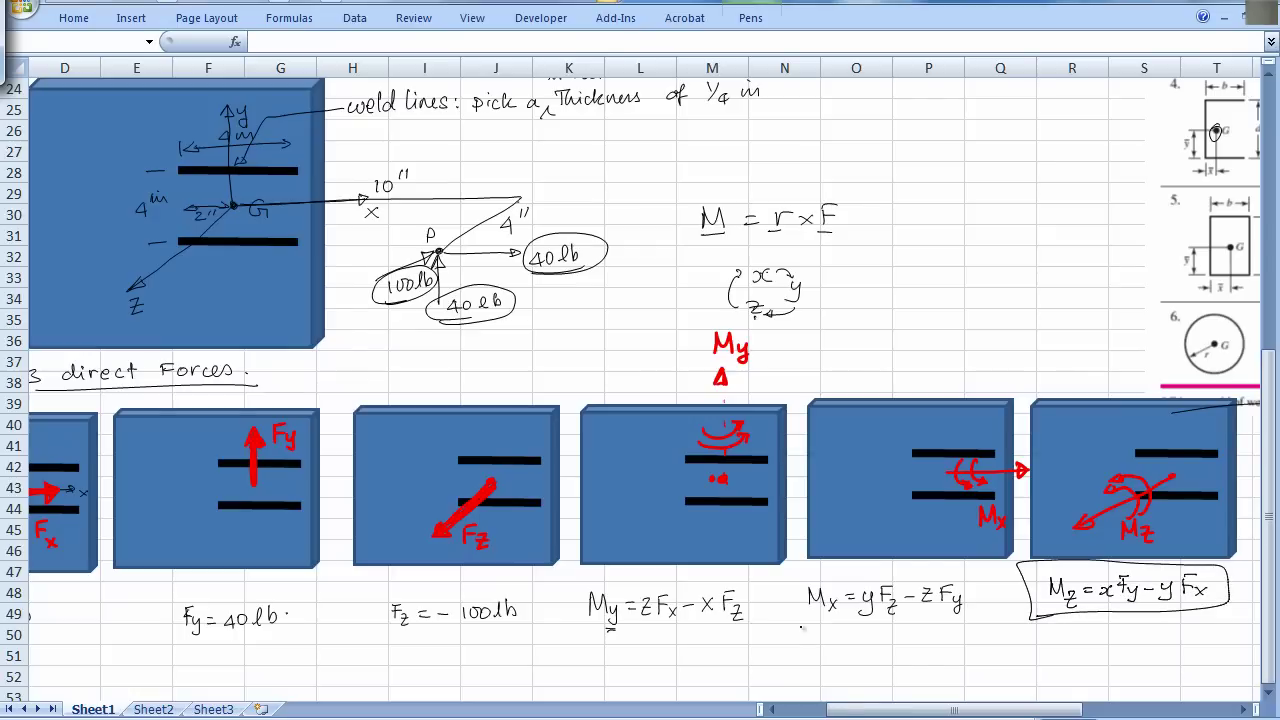
mouse_move(804, 625)
left_mouse_down()
mouse_move(981, 598)
mouse_move(942, 577)
mouse_move(794, 573)
mouse_move(790, 626)
left_mouse_up()
mouse_move(568, 596)
left_mouse_down()
mouse_move(717, 569)
mouse_move(759, 619)
mouse_move(604, 647)
left_mouse_up()
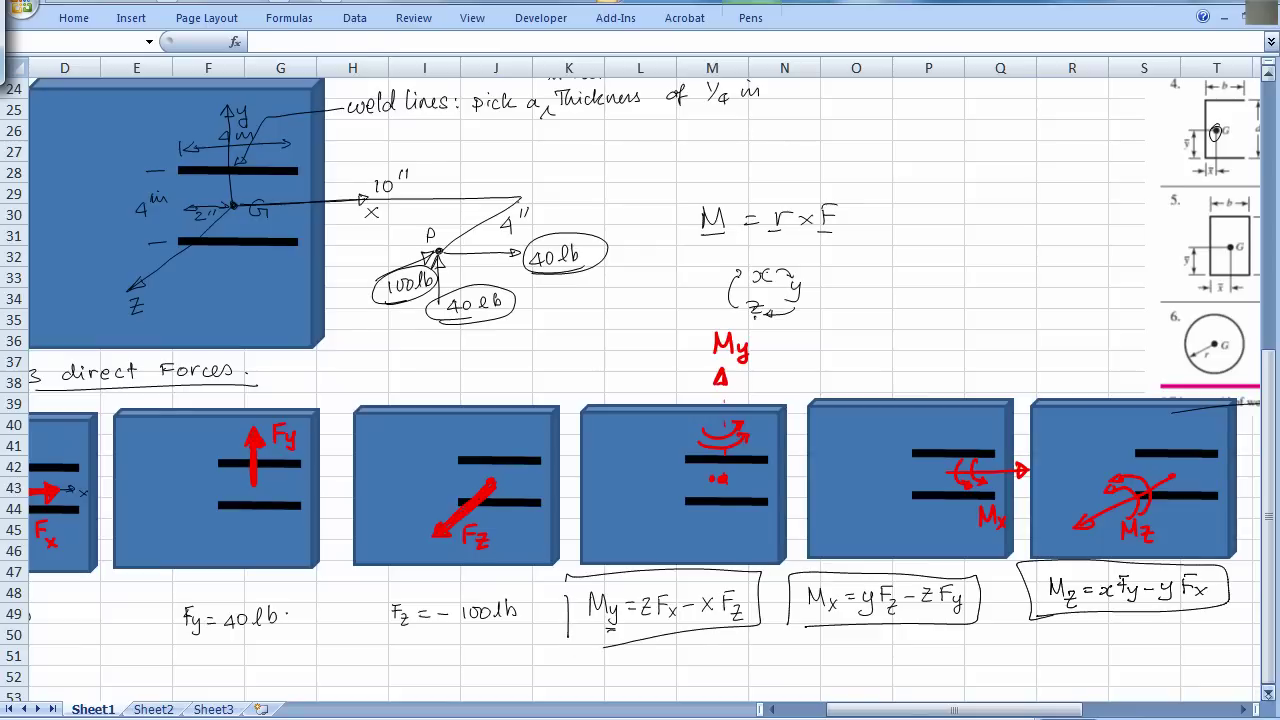
- Under the My equation, substitute 4×40 and 10×(−100) and write My = 1160 lb-in
scroll(1268, 692, "down", 4)
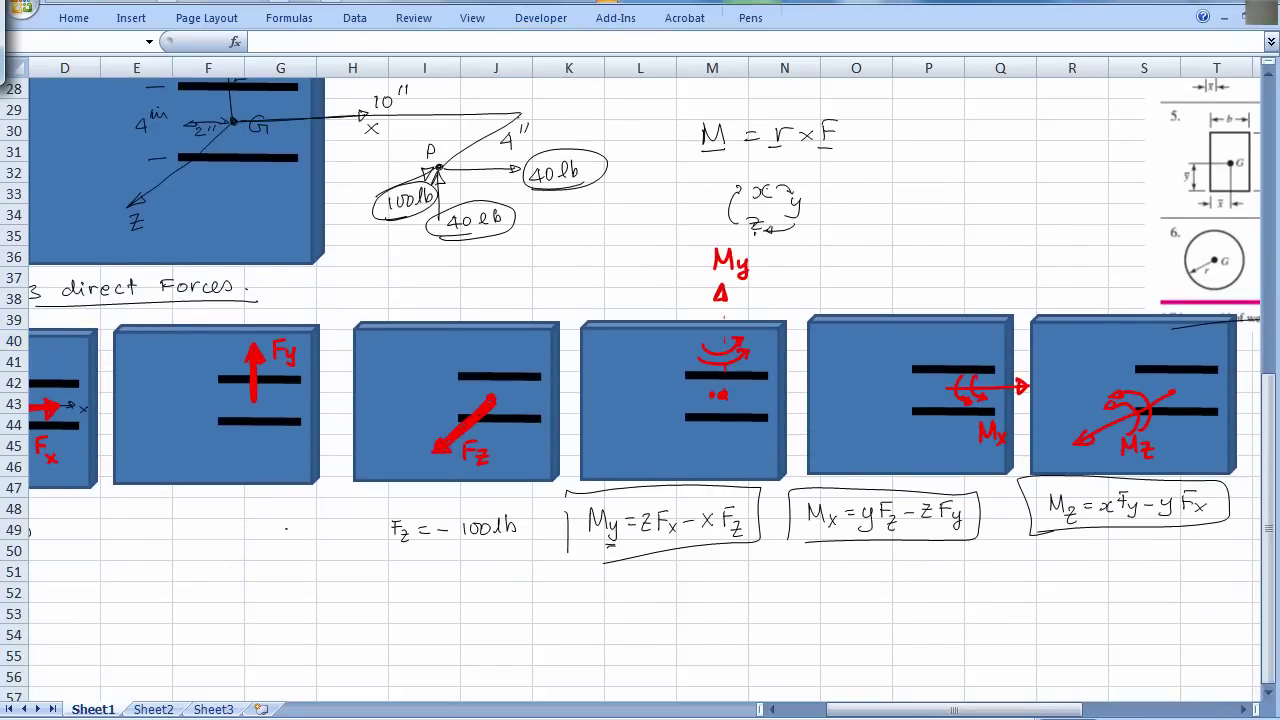
mouse_move(580, 600)
left_mouse_down()
mouse_move(602, 598)
mouse_move(603, 618)
left_mouse_up()
mouse_move(628, 588)
left_mouse_down()
mouse_move(638, 606)
mouse_move(646, 592)
mouse_move(672, 606)
mouse_move(692, 597)
left_mouse_up()
left_click_drag(707, 590, 721, 606)
left_click_drag(727, 597, 739, 602)
left_click_drag(746, 591, 754, 592)
left_click_drag(760, 586, 762, 602)
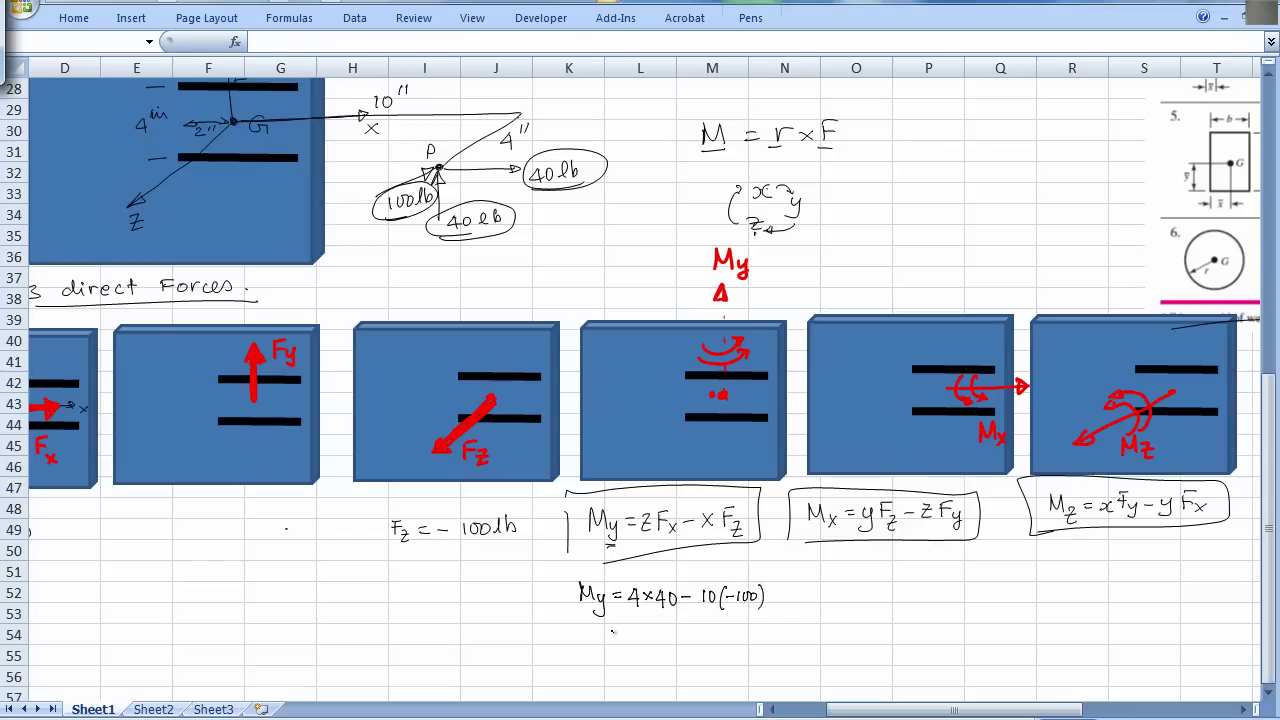
left_click_drag(611, 632, 622, 632)
left_click_drag(611, 639, 623, 639)
mouse_move(641, 631)
left_mouse_down()
mouse_move(641, 645)
mouse_move(671, 633)
mouse_move(685, 645)
left_mouse_up()
mouse_move(695, 625)
left_mouse_down()
mouse_move(696, 641)
mouse_move(718, 642)
left_mouse_up()
left_click_drag(722, 642, 737, 631)
left_click(724, 626)
- Under the Mx equation, substitute zero y, −100 and 4×40, giving Mx = 160 in-lb
left_click_drag(834, 575, 880, 581)
mouse_move(880, 571)
left_mouse_down()
mouse_move(871, 581)
mouse_move(895, 572)
left_mouse_up()
mouse_move(905, 571)
left_mouse_down()
mouse_move(882, 587)
mouse_move(902, 587)
left_mouse_up()
left_click_drag(914, 578, 946, 581)
mouse_move(942, 572)
left_mouse_down()
mouse_move(941, 587)
mouse_move(968, 571)
mouse_move(949, 583)
left_mouse_up()
left_click_drag(949, 573, 940, 584)
left_click_drag(841, 615, 856, 615)
left_click_drag(842, 621, 866, 625)
mouse_move(884, 611)
left_mouse_down()
mouse_move(876, 622)
mouse_move(909, 622)
left_mouse_up()
left_click_drag(909, 607, 934, 617)
left_click_drag(946, 604, 949, 620)
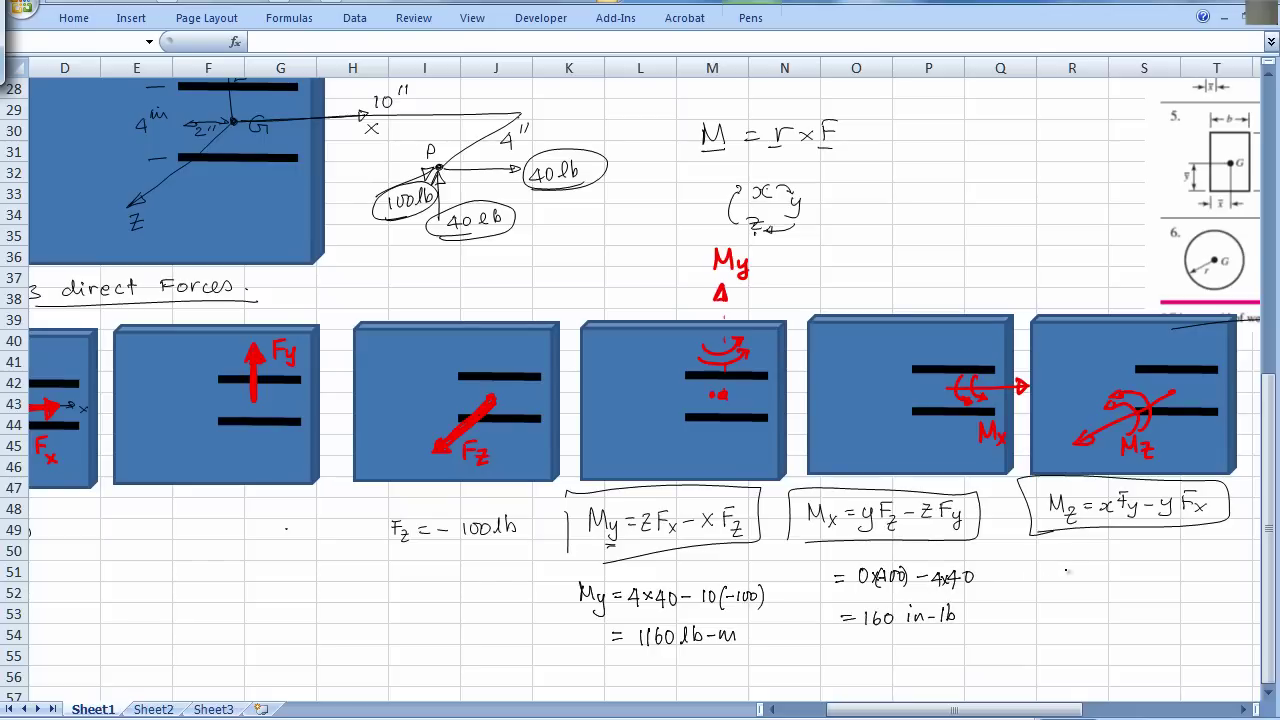
- Work out Mz = 10×40 − 0×40 = 400 lb-in, enclose the equations, and box M = r × F
left_click_drag(1059, 570, 1069, 570)
mouse_move(1060, 577)
left_mouse_down()
mouse_move(1092, 567)
mouse_move(1111, 578)
left_mouse_up()
mouse_move(1111, 567)
left_mouse_down()
mouse_move(1101, 578)
mouse_move(1130, 575)
left_mouse_up()
mouse_move(1126, 566)
left_mouse_down()
mouse_move(1126, 580)
mouse_move(1139, 568)
mouse_move(1200, 576)
left_mouse_up()
mouse_move(1200, 566)
left_mouse_down()
mouse_move(1190, 576)
mouse_move(1217, 575)
left_mouse_up()
mouse_move(1214, 565)
left_mouse_down()
mouse_move(1214, 579)
mouse_move(1227, 567)
left_mouse_up()
left_click_drag(1063, 616, 1101, 615)
mouse_move(1097, 608)
left_mouse_down()
mouse_move(1096, 623)
mouse_move(1123, 608)
left_mouse_up()
left_click_drag(1134, 616, 1139, 619)
left_click_drag(1152, 603, 1163, 617)
left_click_drag(1167, 614, 1208, 614)
left_click_drag(1214, 607, 1215, 608)
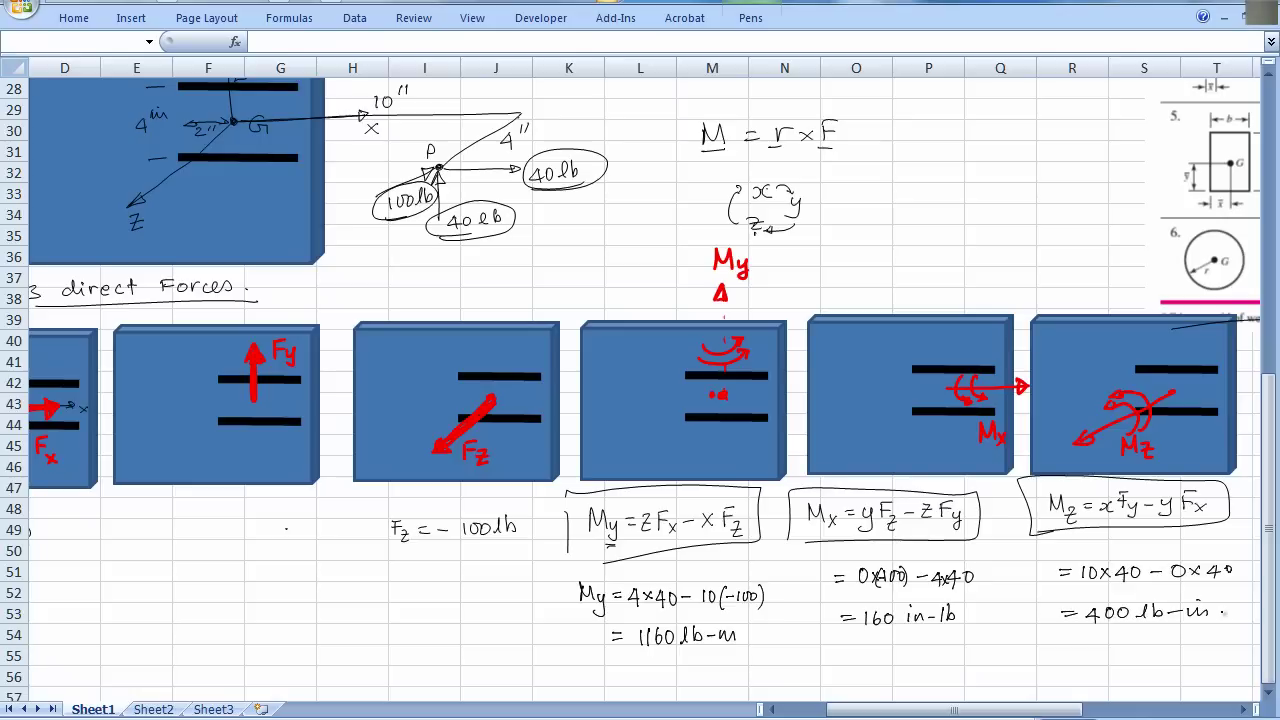
mouse_move(592, 568)
left_mouse_down()
mouse_move(574, 565)
mouse_move(1148, 556)
mouse_move(1238, 484)
mouse_move(564, 494)
mouse_move(570, 572)
left_mouse_up()
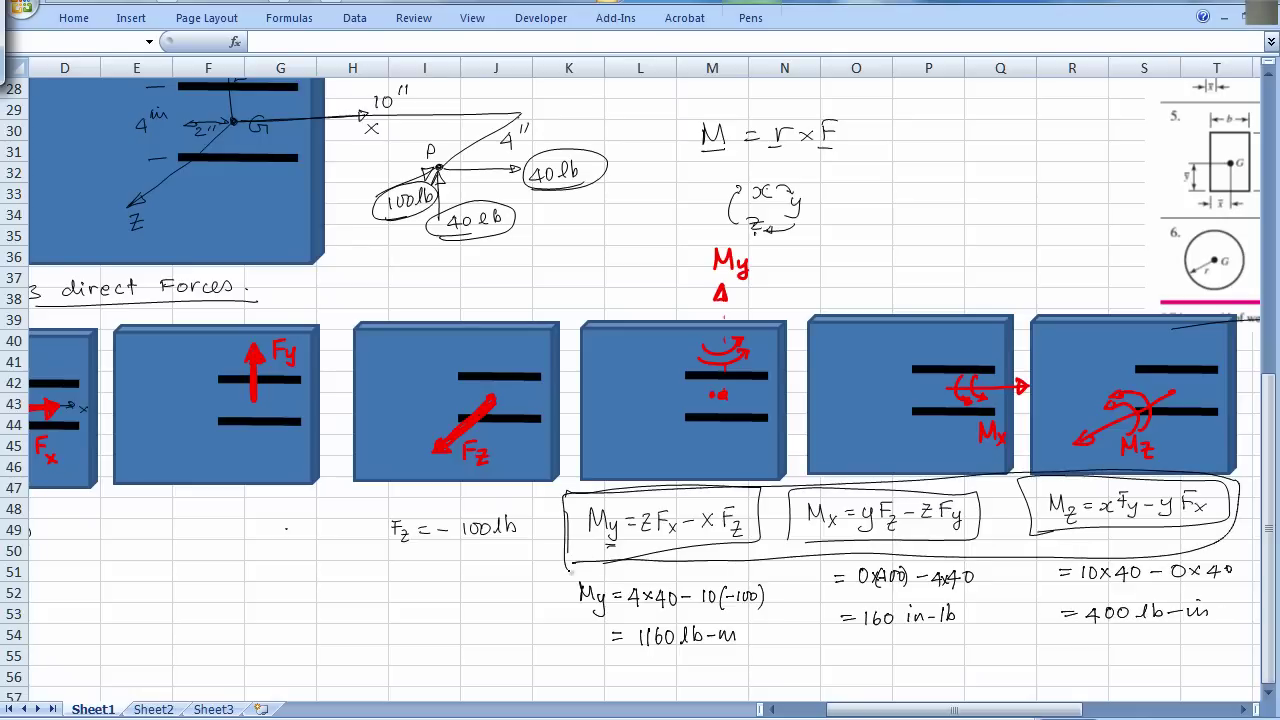
mouse_move(700, 172)
left_mouse_down()
mouse_move(884, 158)
mouse_move(760, 104)
mouse_move(808, 176)
left_mouse_up()
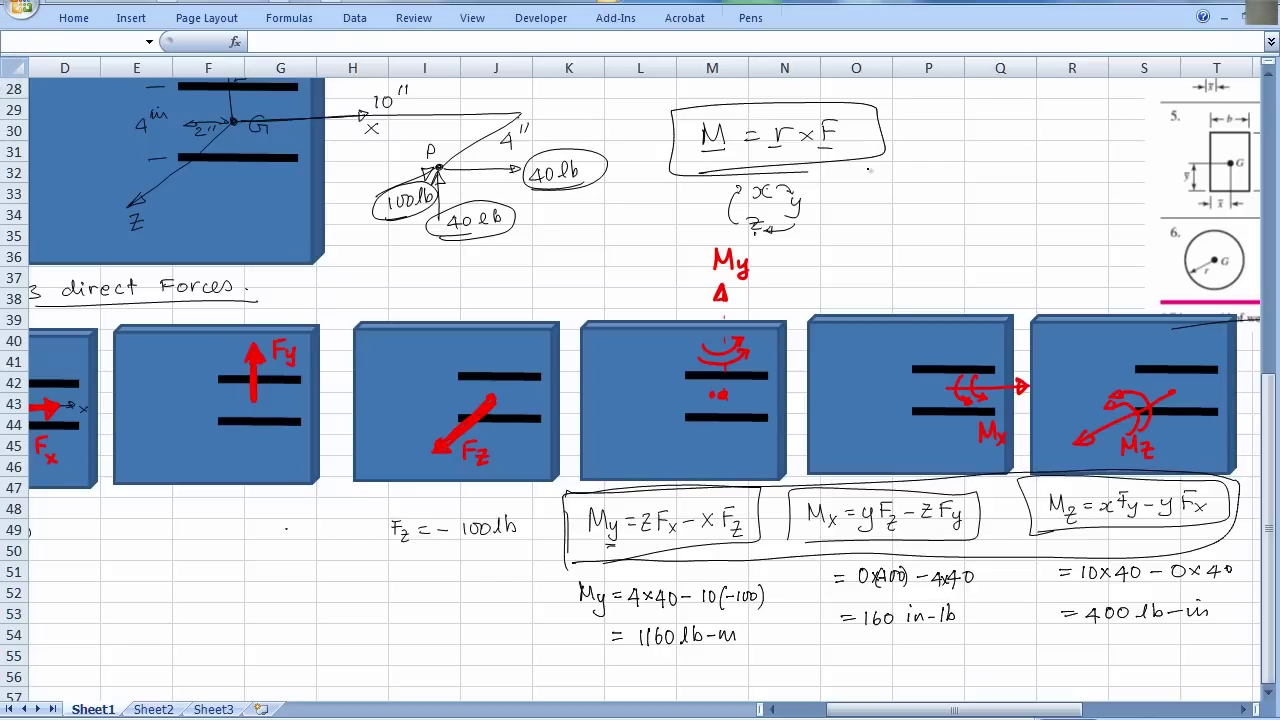
- Rewrite the formula Mz = xFy − yFx lower down the sheet
scroll(868, 170, "down", 1)
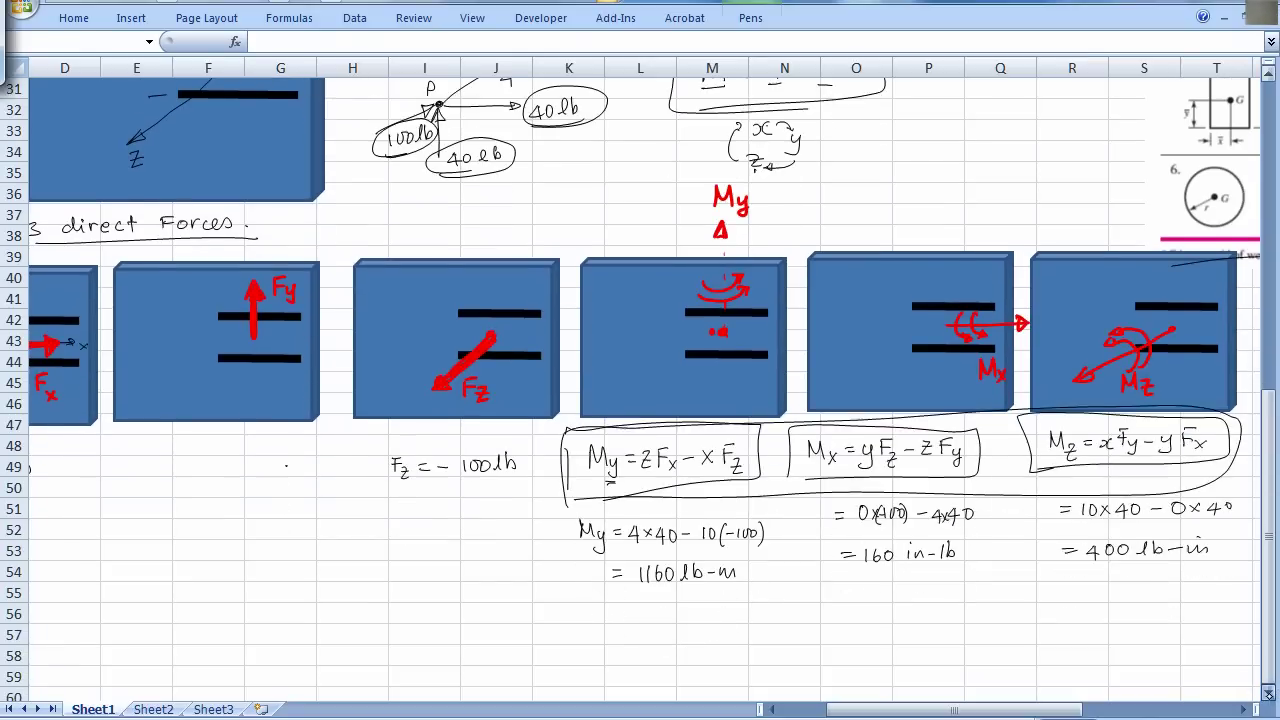
scroll(640, 385, "down", 1)
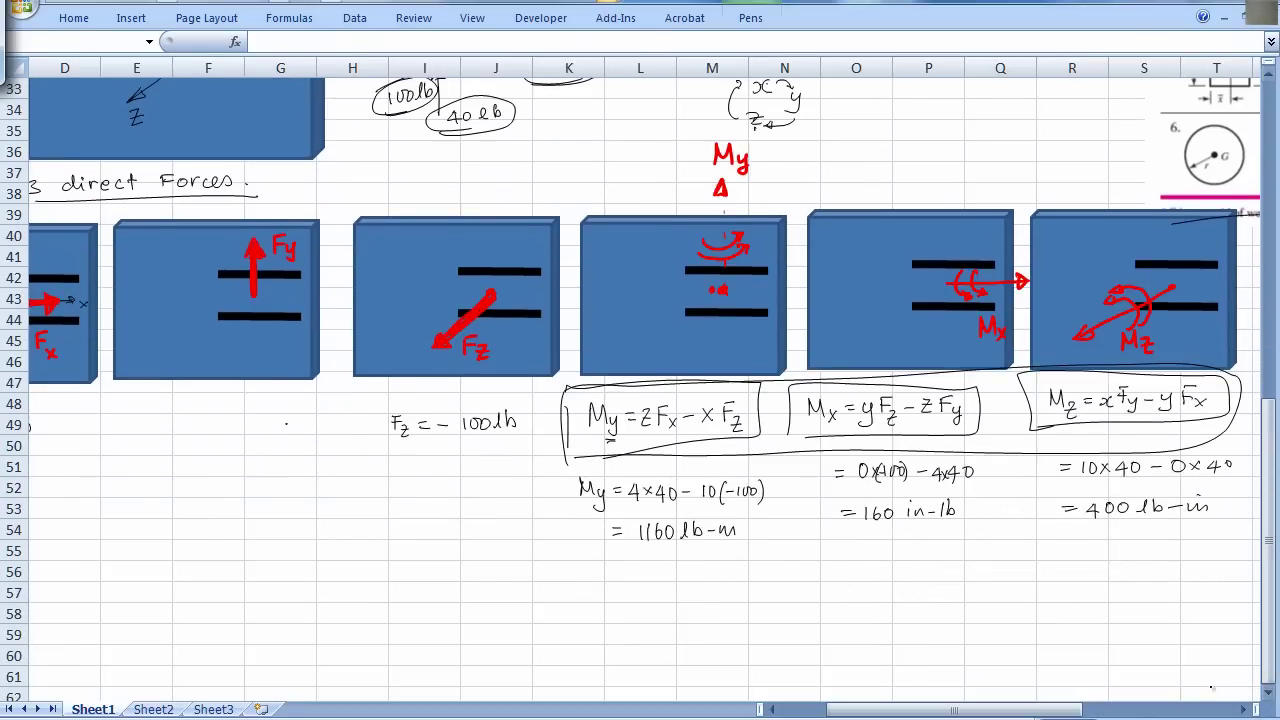
left_click_drag(604, 600, 782, 600)
left_click_drag(780, 584, 804, 601)
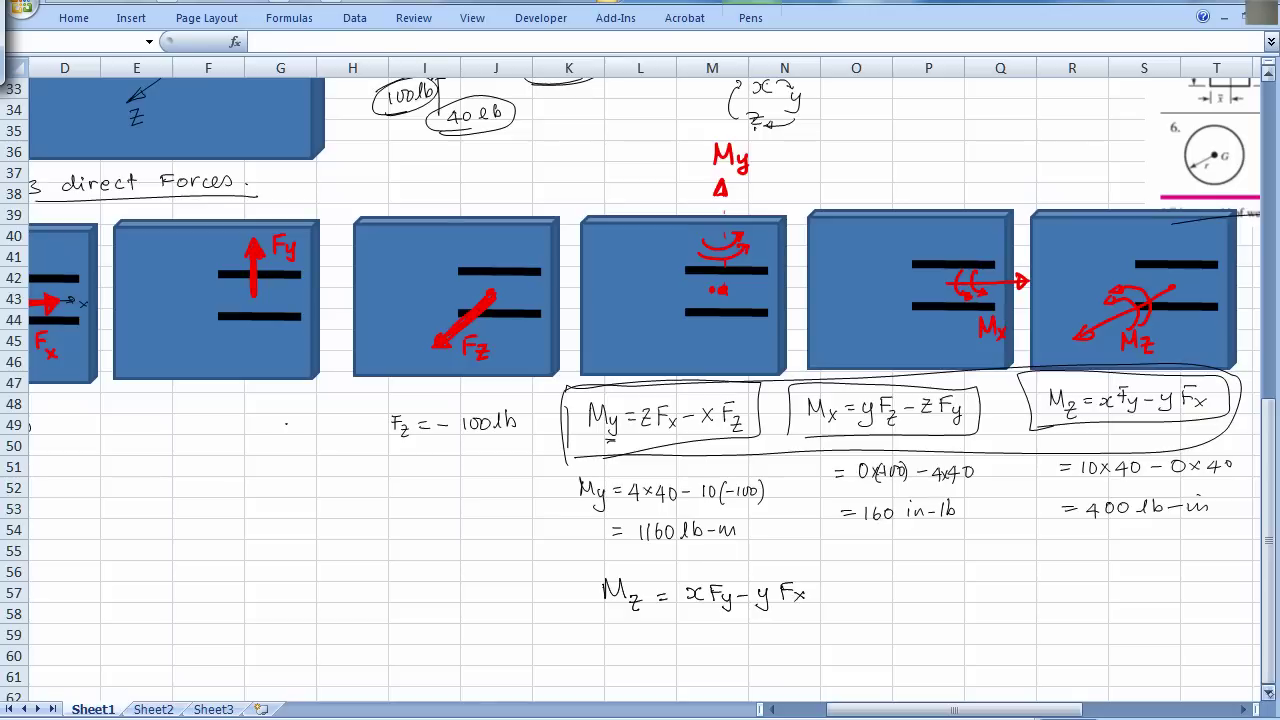
- Write the Mx formula with its yFz term below Mz
scroll(598, 576, "down", 1)
mouse_move(607, 572)
left_mouse_down()
mouse_move(607, 591)
mouse_move(633, 597)
left_mouse_up()
left_click_drag(650, 588, 662, 588)
mouse_move(650, 593)
left_mouse_down()
mouse_move(687, 604)
mouse_move(722, 581)
left_mouse_up()
mouse_move(712, 583)
left_mouse_down()
mouse_move(711, 598)
mouse_move(731, 601)
mouse_move(777, 597)
mouse_move(796, 578)
left_mouse_up()
mouse_move(785, 581)
left_mouse_down()
mouse_move(784, 595)
mouse_move(807, 596)
left_mouse_up()
left_click_drag(807, 587, 797, 597)
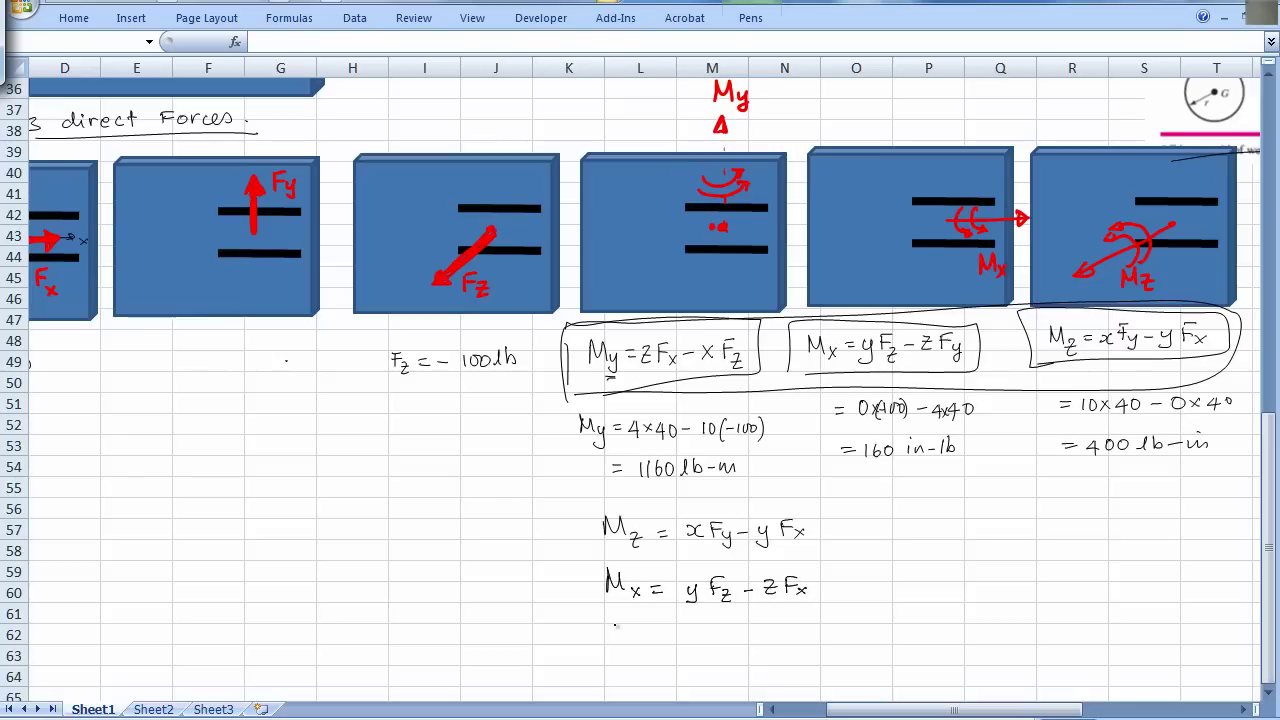
- Write My = zFx − xFz and correct Fx to Fy in the Mx formula
left_click_drag(614, 623, 614, 641)
left_click_drag(615, 621, 629, 640)
left_click_drag(633, 629, 637, 638)
mouse_move(641, 628)
left_mouse_down()
mouse_move(632, 652)
mouse_move(672, 629)
left_mouse_up()
left_click_drag(658, 638, 711, 634)
mouse_move(710, 620)
left_mouse_down()
mouse_move(727, 618)
mouse_move(733, 638)
mouse_move(750, 629)
left_mouse_up()
mouse_move(760, 624)
left_mouse_down()
mouse_move(772, 635)
mouse_move(761, 636)
left_mouse_up()
mouse_move(798, 590)
left_mouse_down()
mouse_move(805, 612)
mouse_move(788, 636)
mouse_move(810, 642)
left_mouse_up()
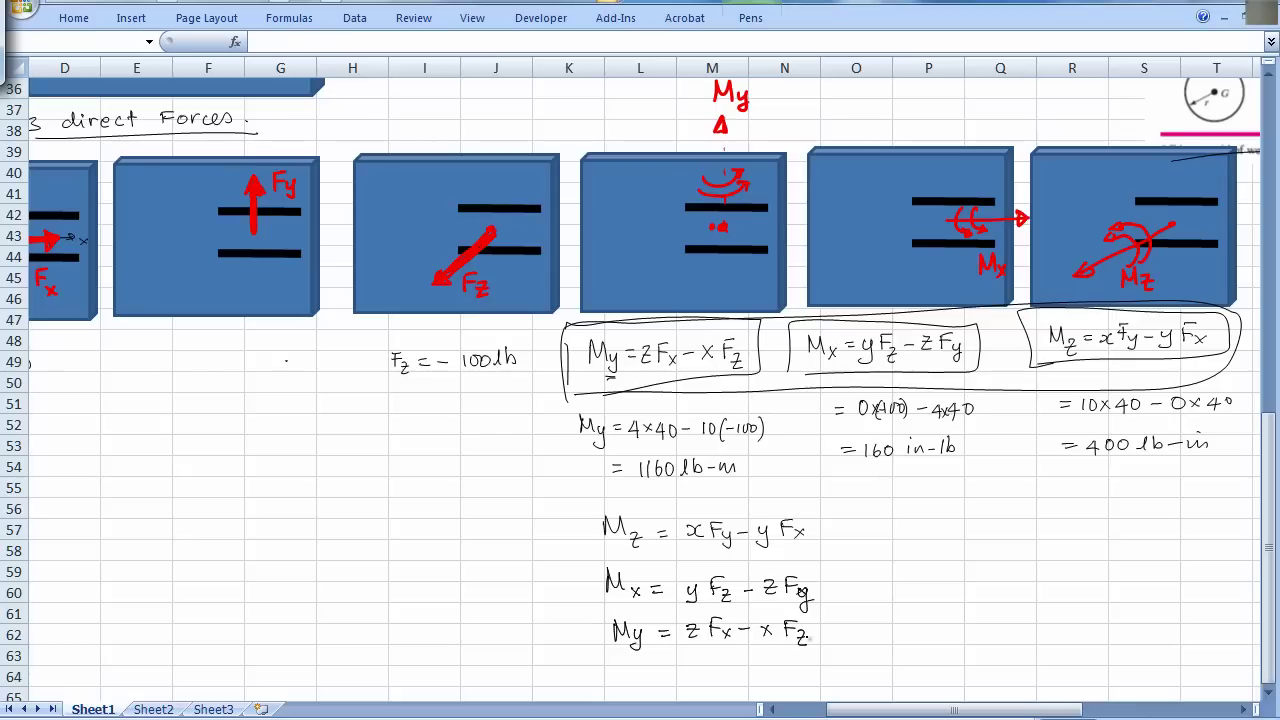
- Circle the three listed moment formulas and write r × F beside them
mouse_move(820, 506)
left_mouse_down()
mouse_move(656, 500)
mouse_move(798, 665)
mouse_move(824, 508)
left_mouse_up()
mouse_move(897, 572)
left_mouse_down()
mouse_move(914, 553)
mouse_move(900, 578)
left_mouse_up()
mouse_move(922, 562)
left_mouse_down()
mouse_move(942, 572)
mouse_move(926, 578)
left_mouse_up()
mouse_move(946, 556)
left_mouse_down()
mouse_move(946, 574)
mouse_move(966, 552)
left_mouse_up()
left_click_drag(944, 587, 966, 586)
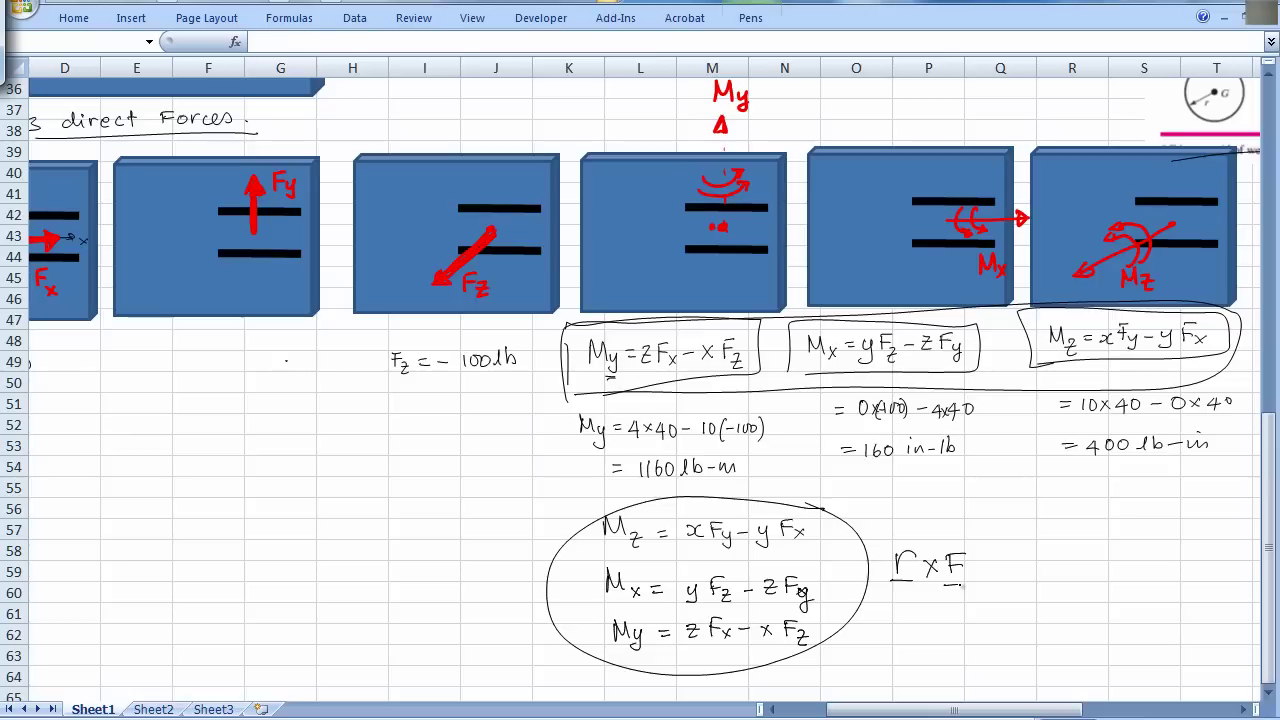
- Label r above M = r × F as the vector GP and circle it
left_click_drag(1268, 586, 1268, 420)
mouse_move(782, 324)
left_mouse_down()
mouse_move(796, 302)
mouse_move(790, 318)
left_mouse_up()
mouse_move(834, 276)
left_mouse_down()
mouse_move(834, 290)
mouse_move(851, 288)
mouse_move(864, 259)
left_mouse_up()
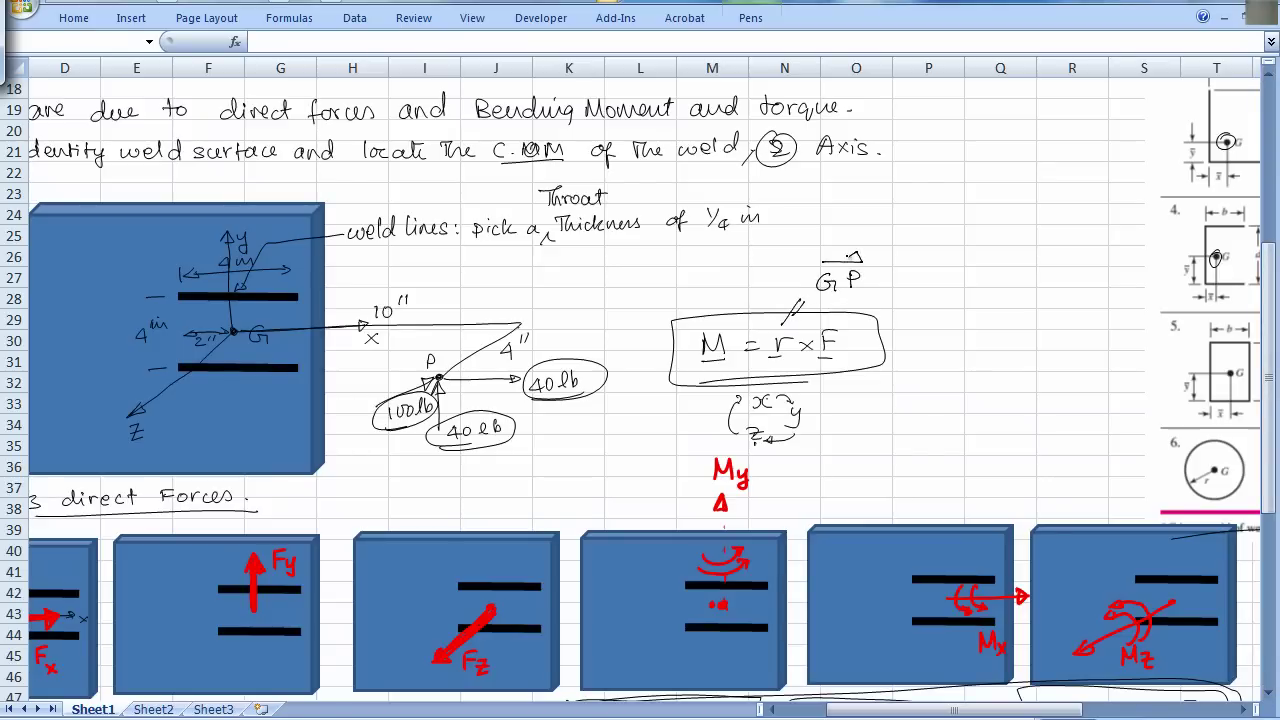
left_click_drag(846, 262, 862, 258)
mouse_move(806, 298)
left_mouse_down()
mouse_move(844, 230)
mouse_move(870, 291)
left_mouse_up()
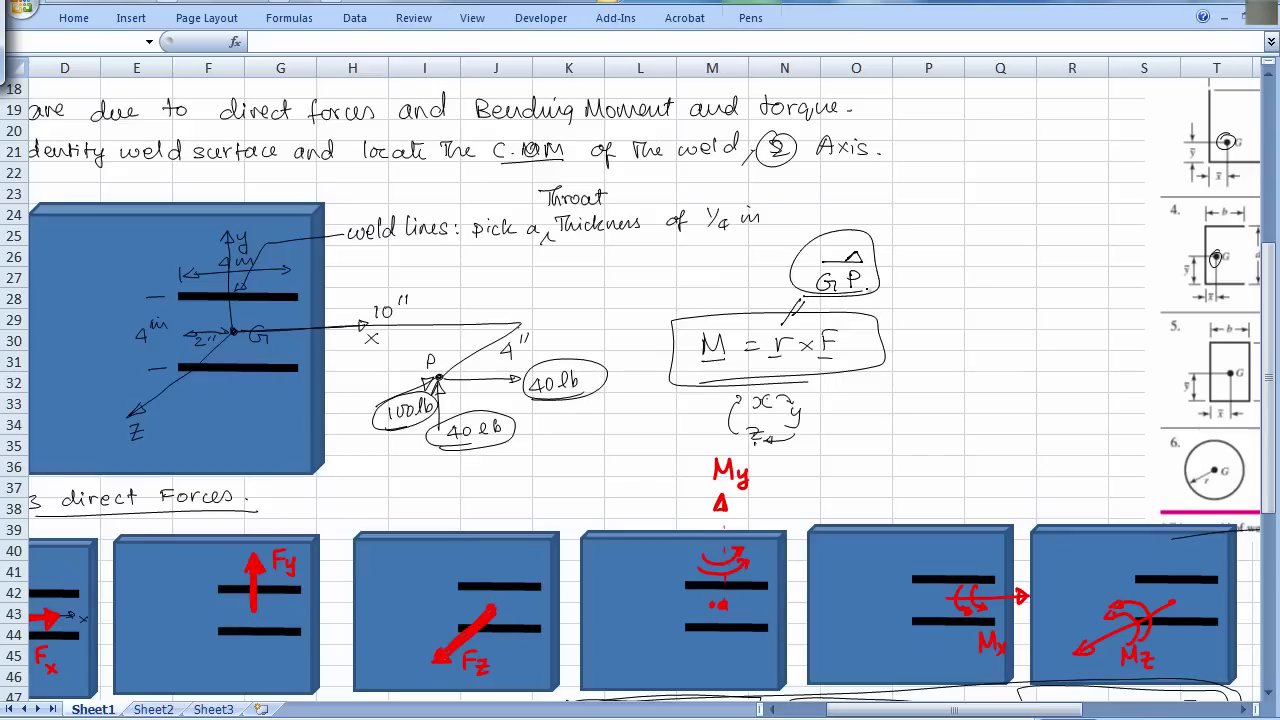
left_click_drag(1268, 490, 1272, 670)
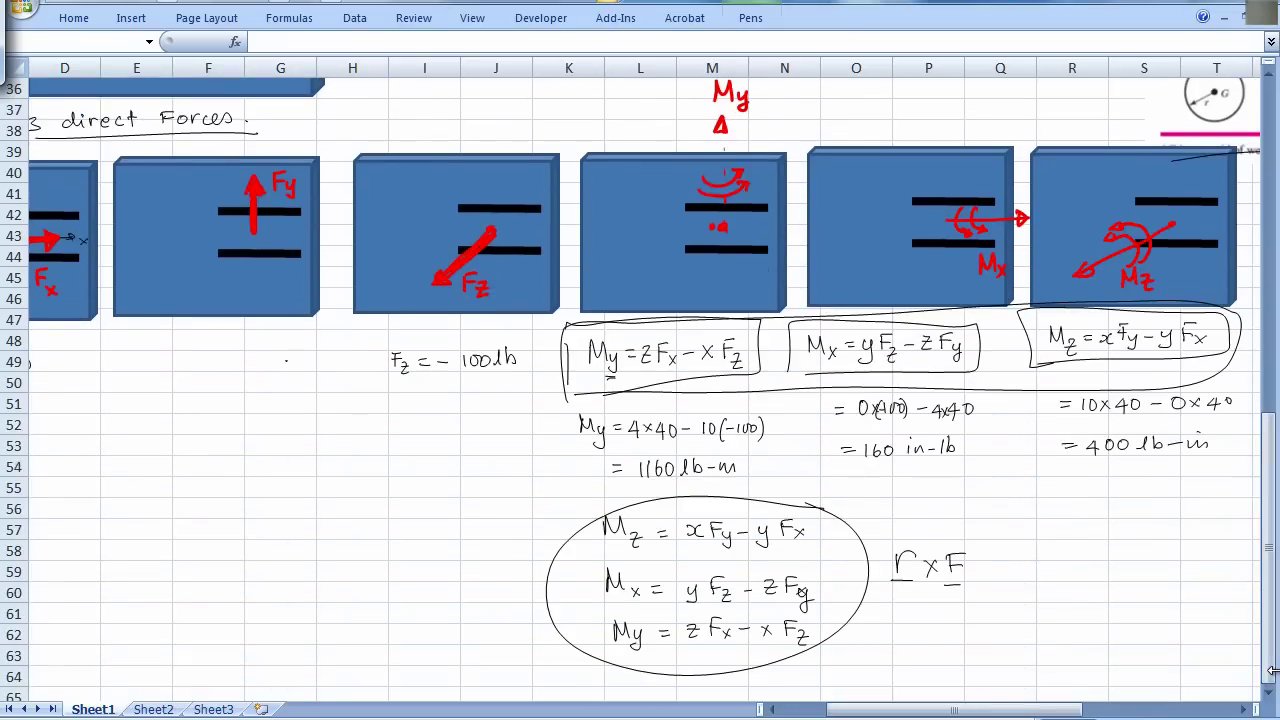